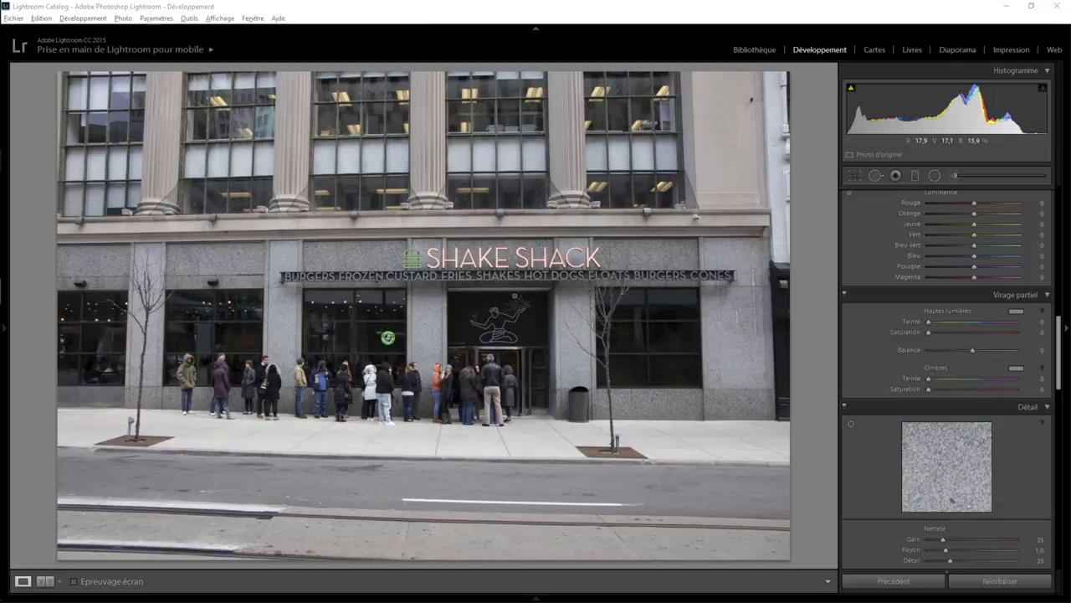
# Enable the Canon EF-S 17-55mm lens profile correction, with Distortion and Vignetting at 100.
pyautogui.click(440, 359)
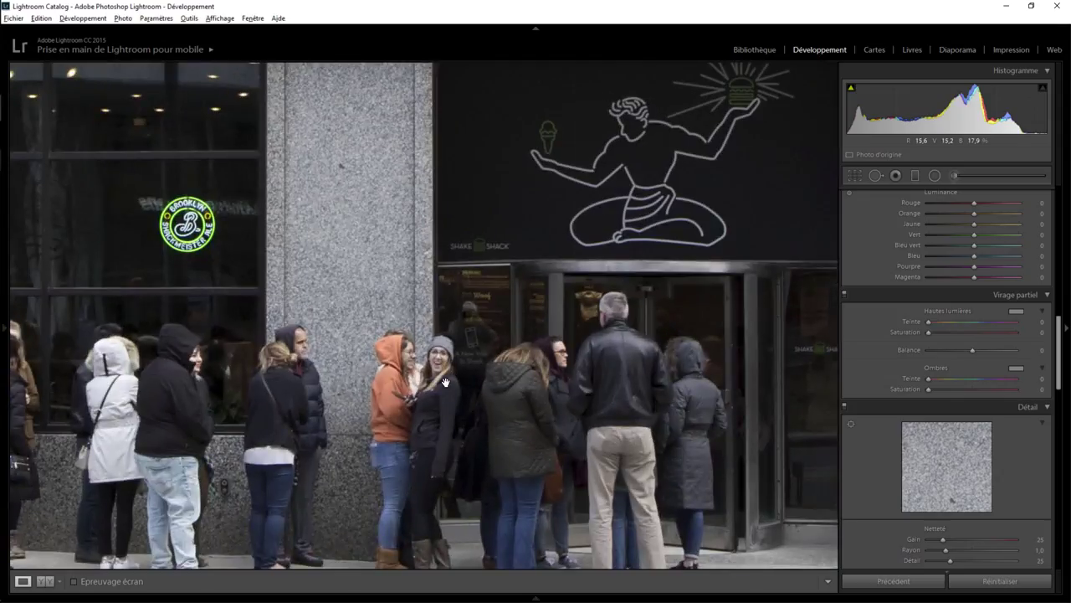
pyautogui.click(440, 360)
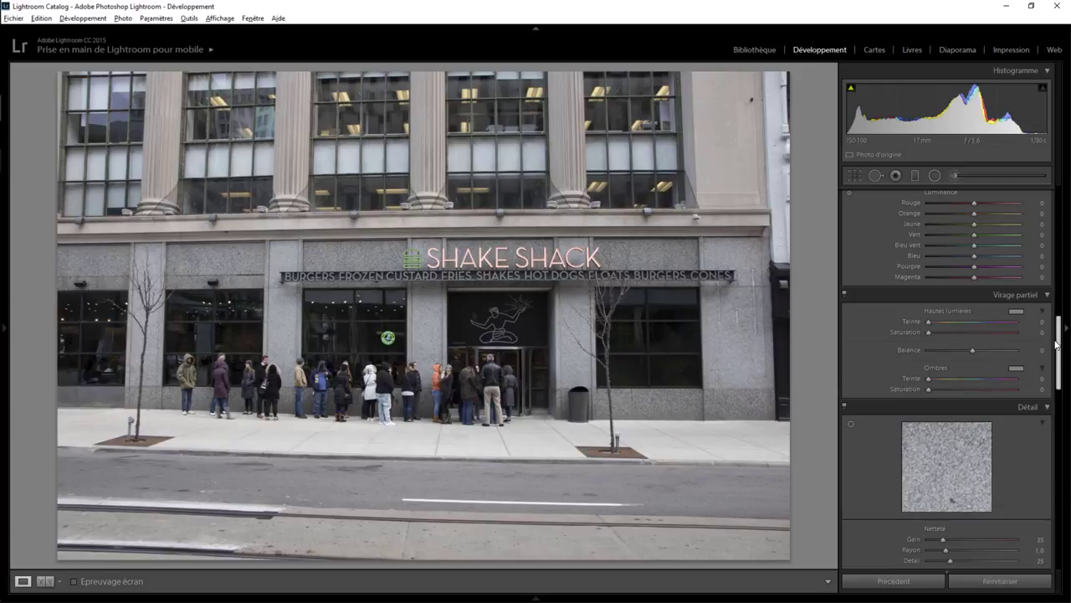
pyautogui.moveTo(1061, 343); pyautogui.dragTo(1060, 419)
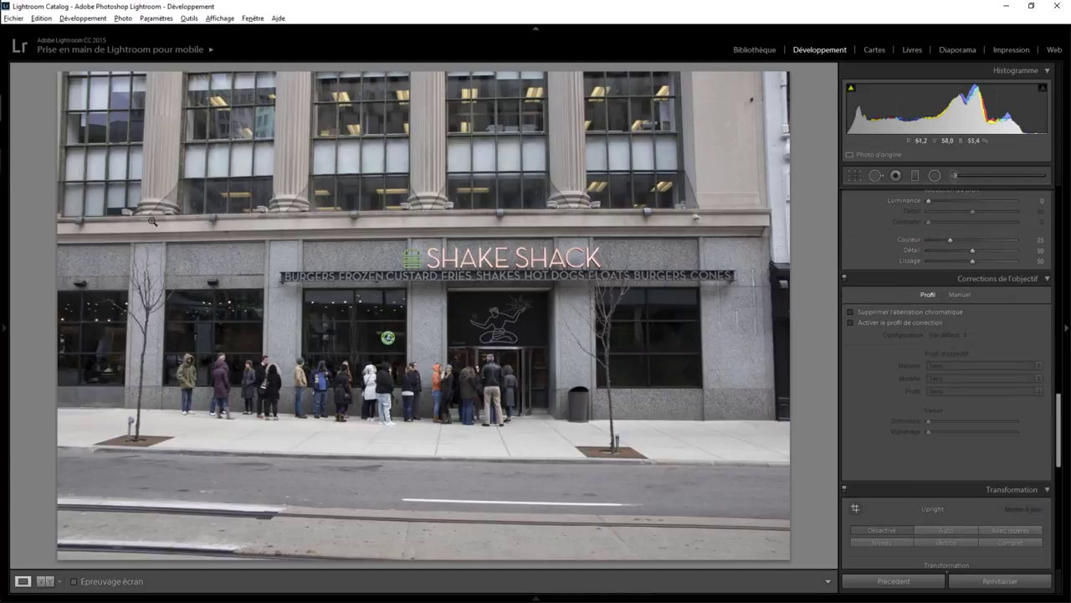
pyautogui.click(863, 323)
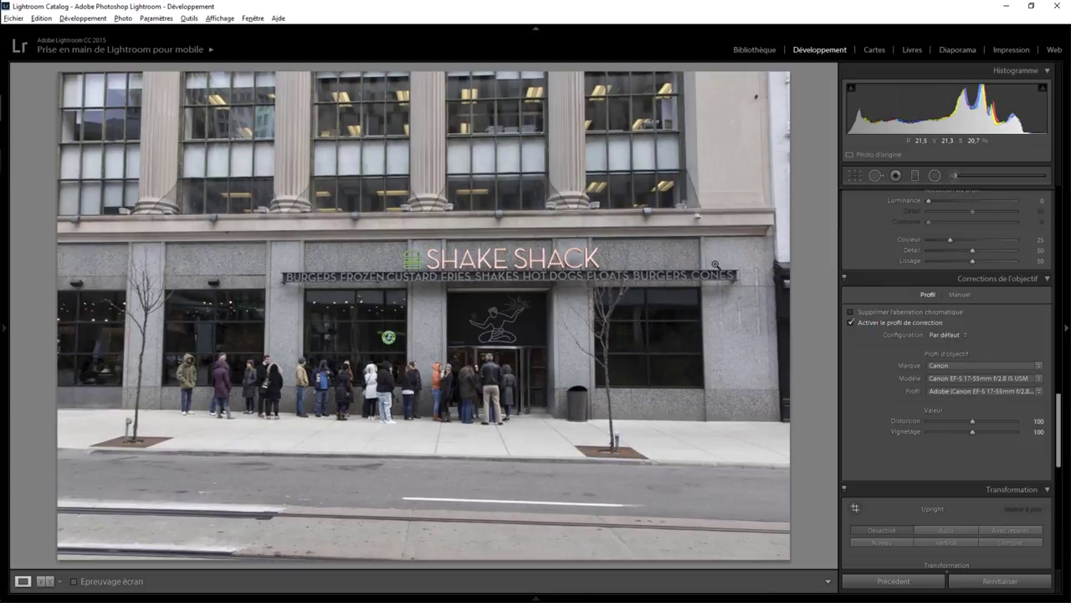
pyautogui.click(1007, 528)
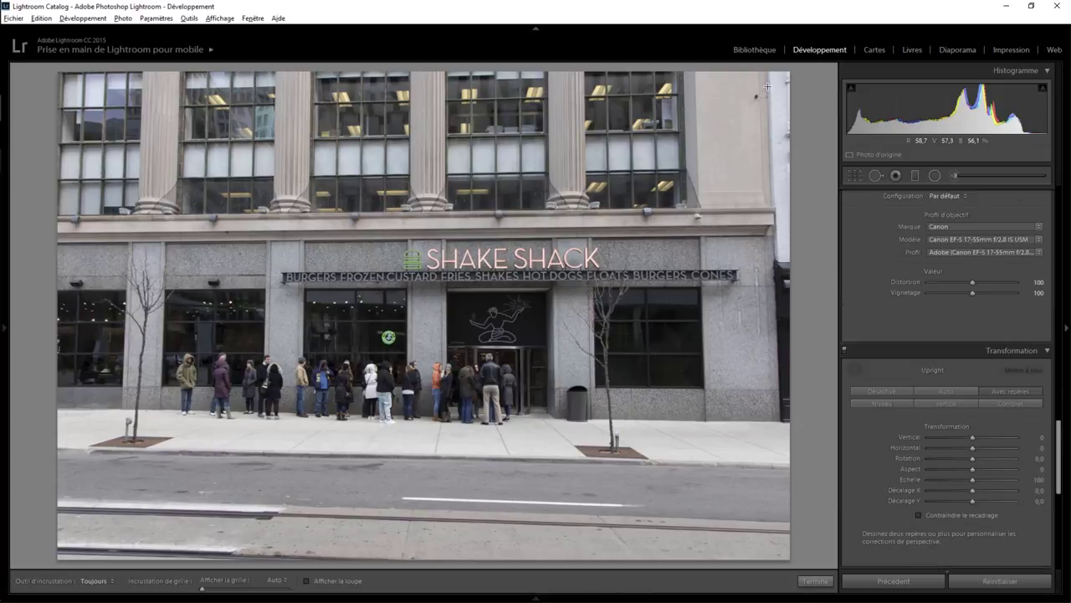
# Straighten the facade with two vertical and two horizontal Guided Upright guides.
pyautogui.moveTo(767, 86); pyautogui.dragTo(782, 449)
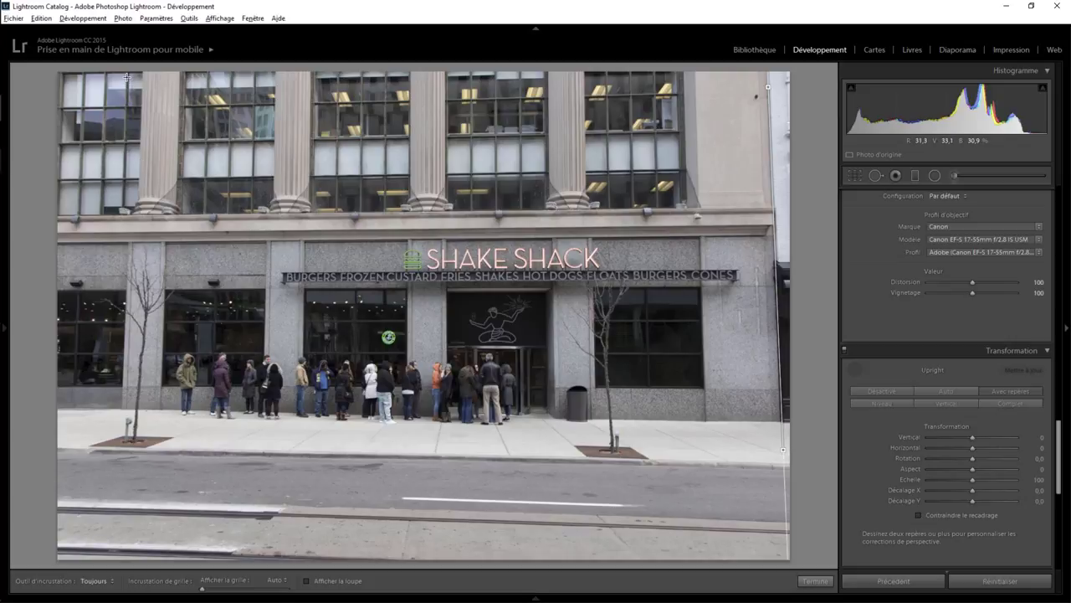
pyautogui.moveTo(126, 77); pyautogui.dragTo(117, 362)
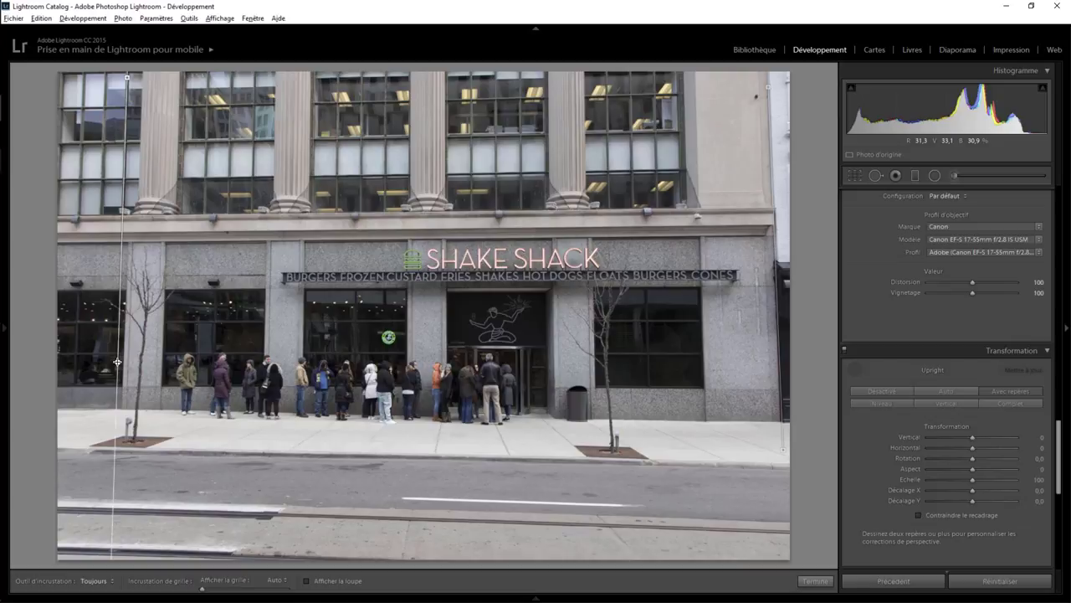
pyautogui.moveTo(117, 361); pyautogui.dragTo(116, 362)
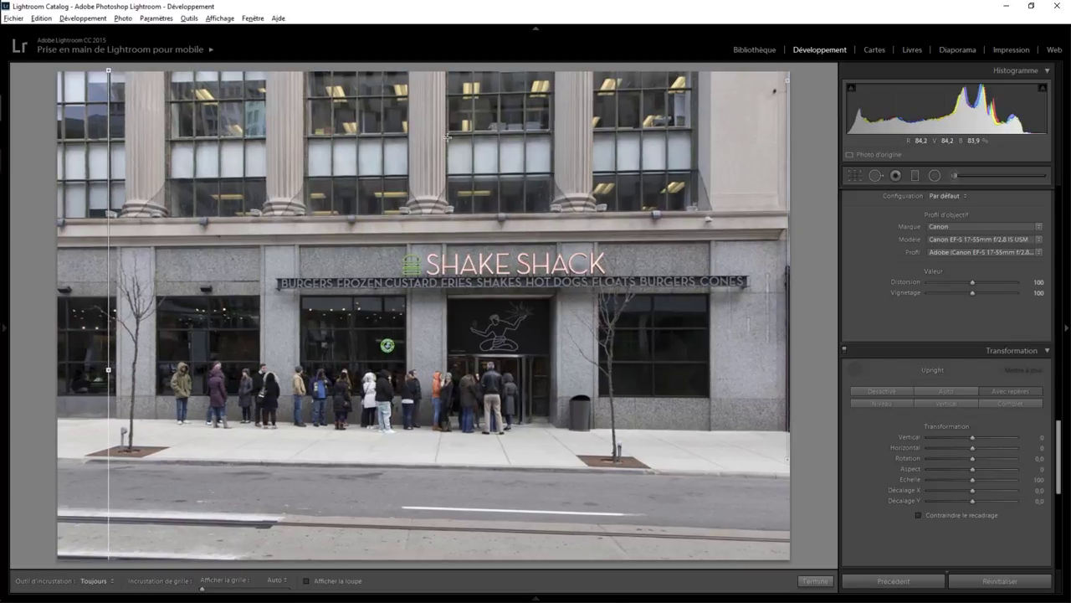
pyautogui.moveTo(53, 103)
pyautogui.mouseDown()
pyautogui.moveTo(782, 107)
pyautogui.moveTo(801, 87)
pyautogui.mouseUp()
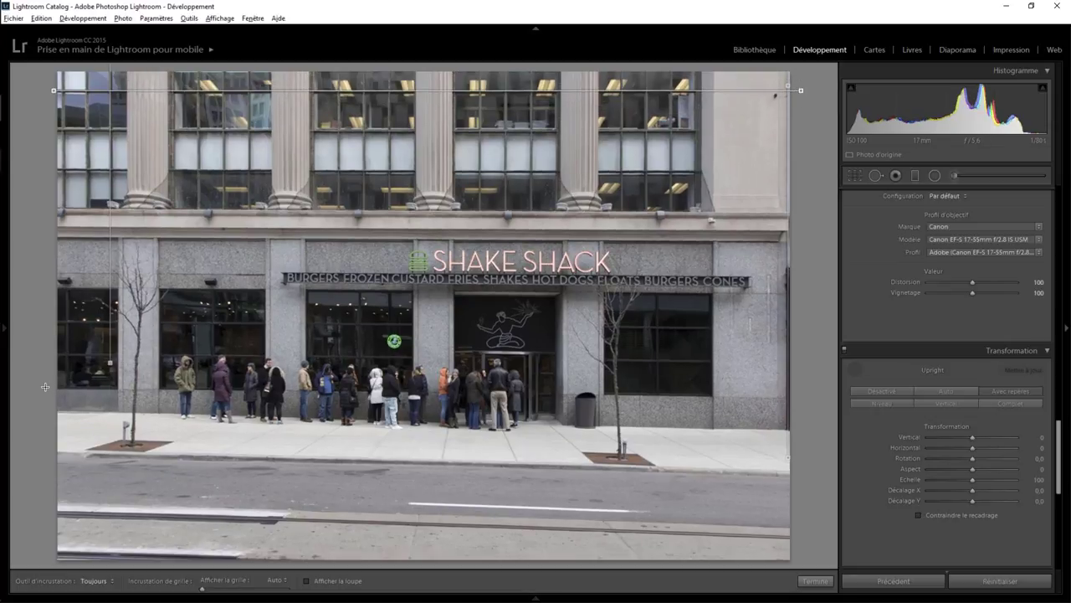
pyautogui.moveTo(45, 386); pyautogui.dragTo(805, 394)
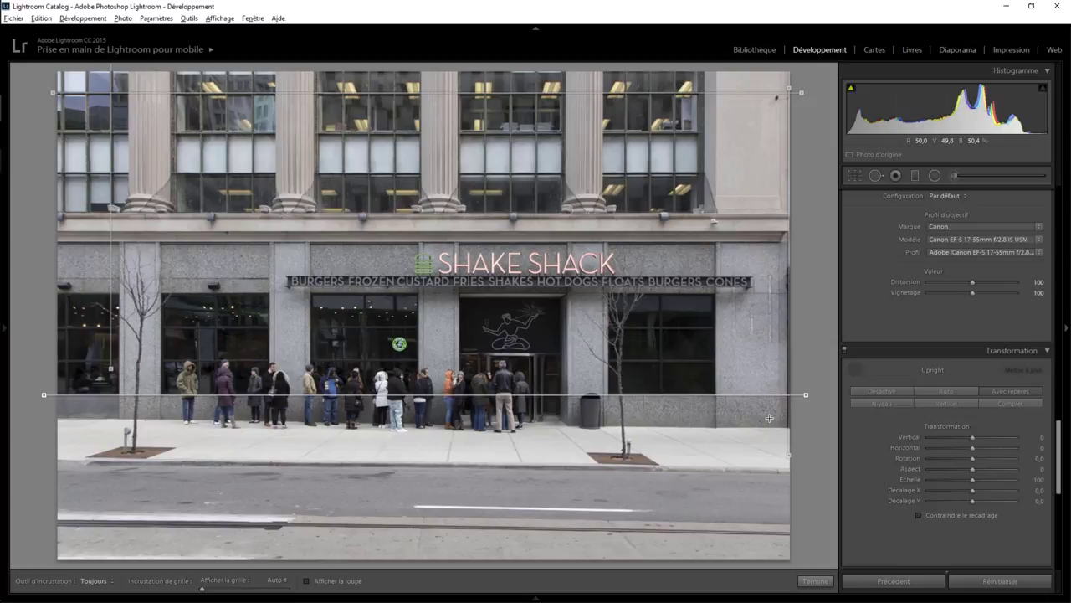
pyautogui.click(816, 581)
pyautogui.click(855, 175)
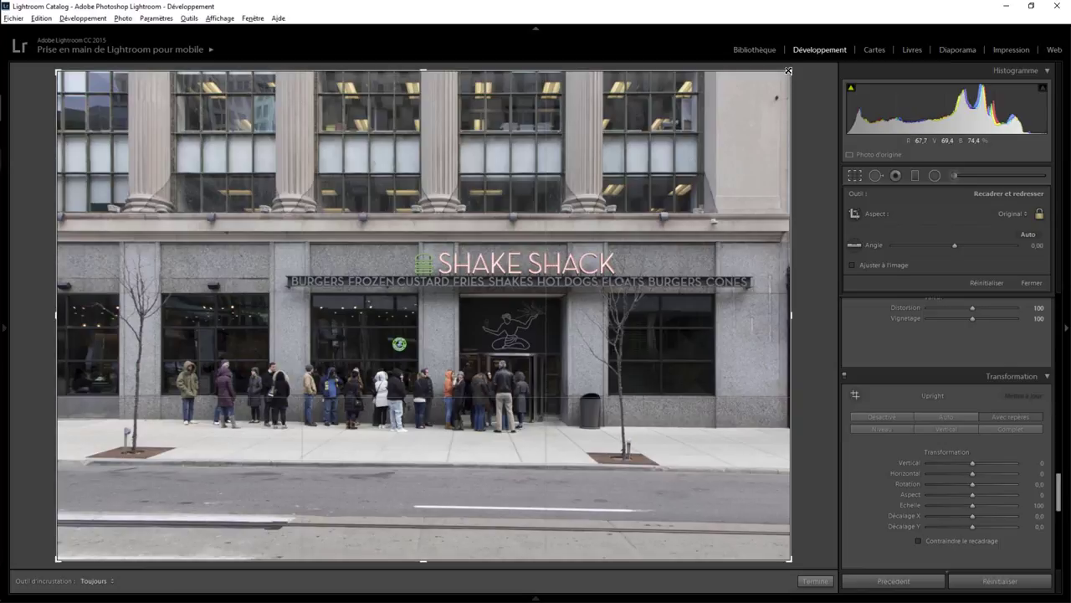
# Crop in from the top-right and bottom-left corners to tightly frame the straightened storefront.
pyautogui.moveTo(789, 72); pyautogui.dragTo(770, 100)
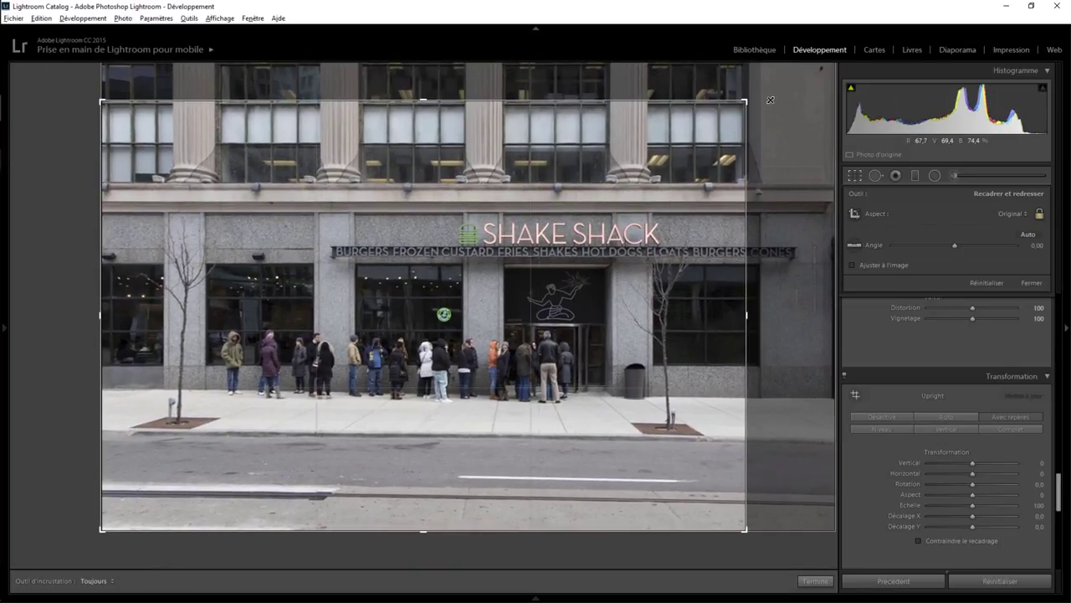
pyautogui.moveTo(539, 205); pyautogui.dragTo(460, 200)
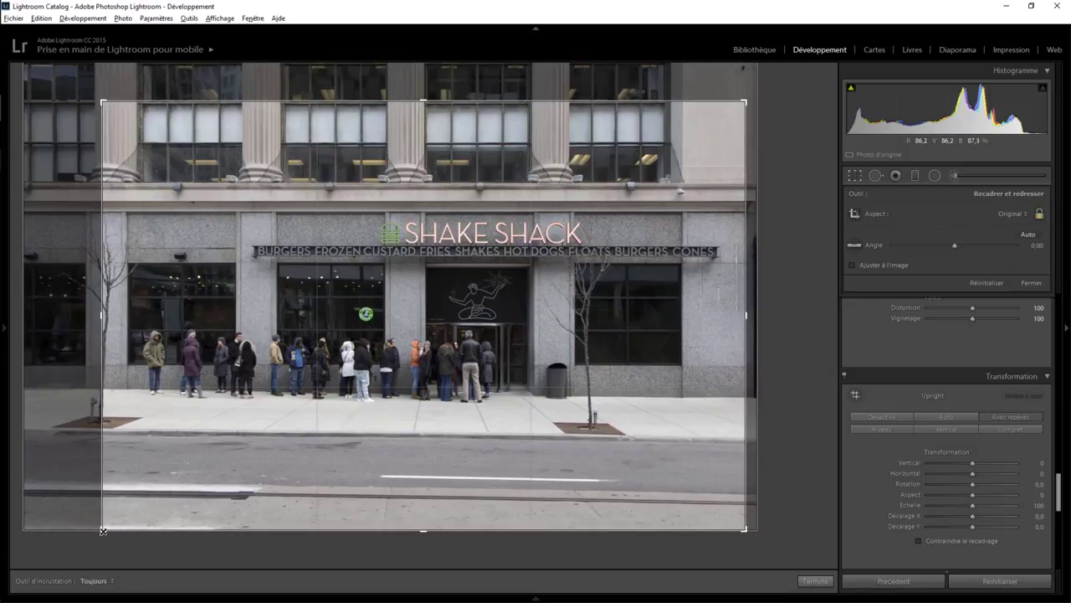
pyautogui.moveTo(102, 530); pyautogui.dragTo(136, 509)
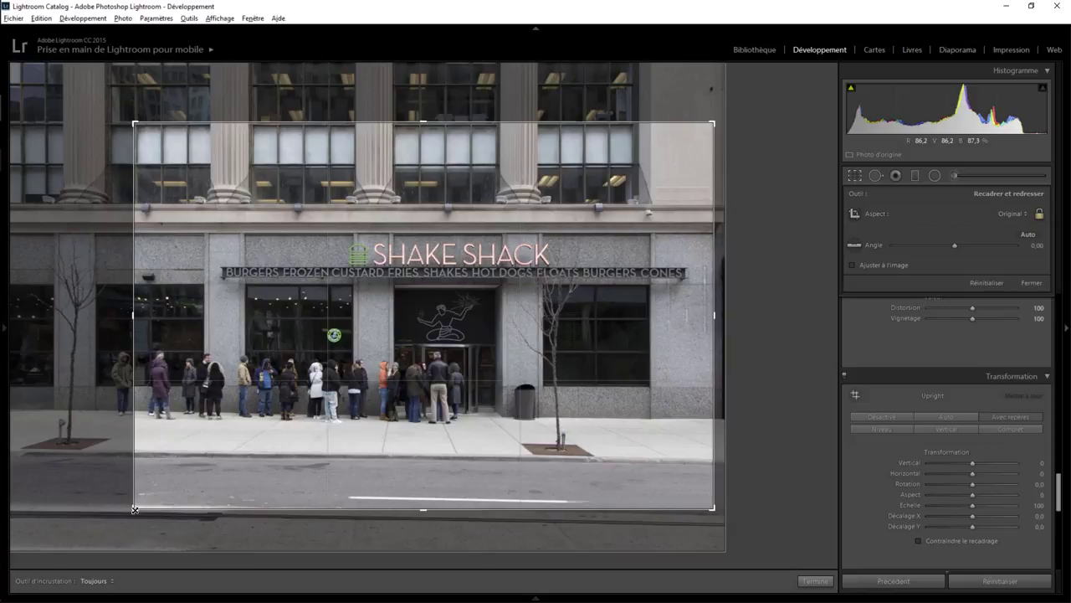
pyautogui.moveTo(135, 508); pyautogui.dragTo(136, 510)
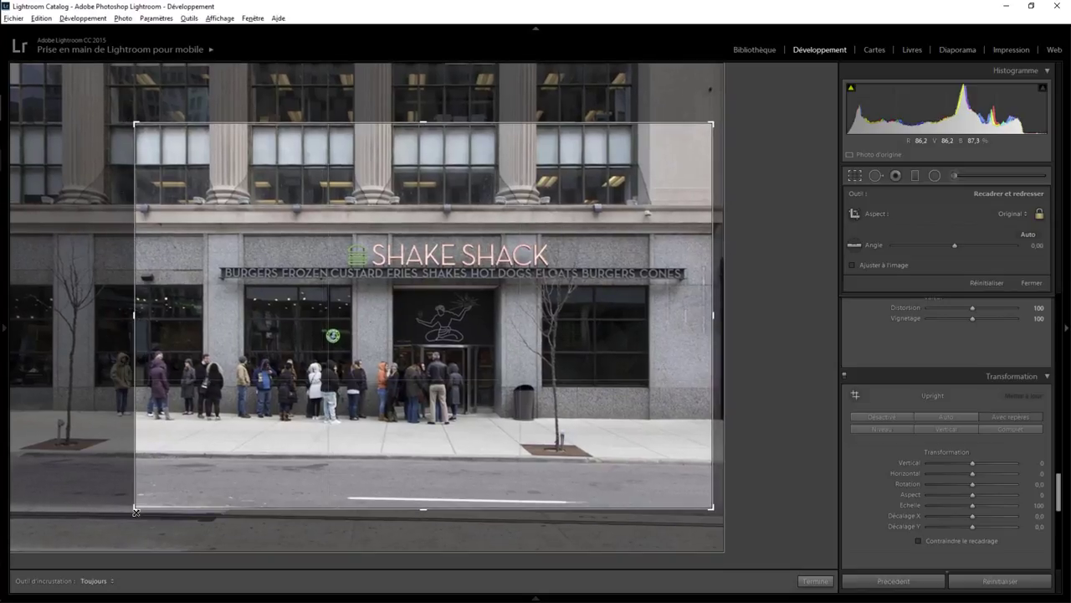
pyautogui.click(815, 580)
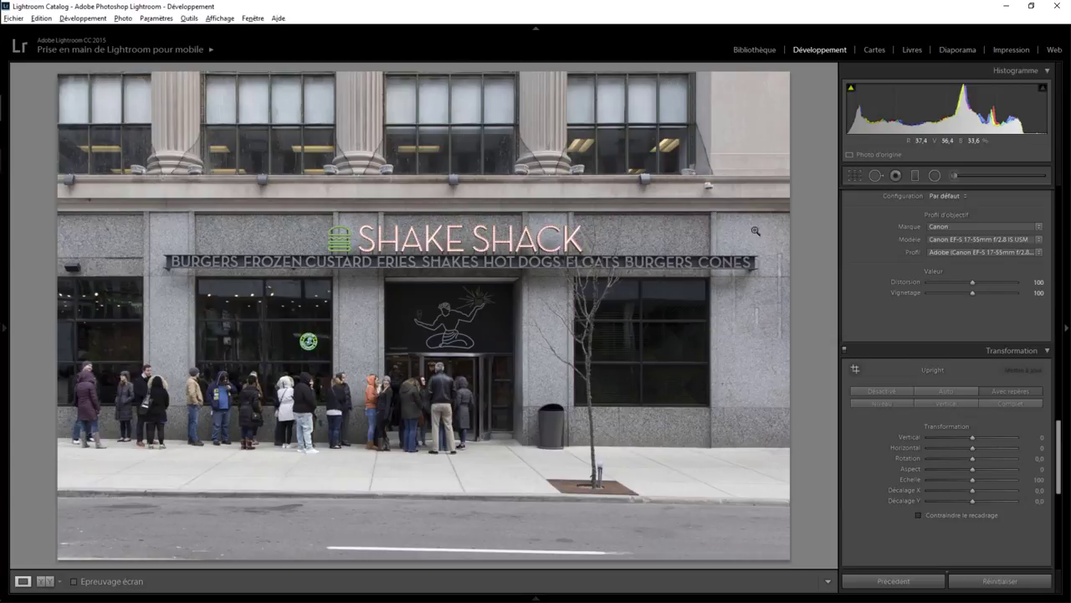
pyautogui.moveTo(1059, 429); pyautogui.dragTo(1063, 210)
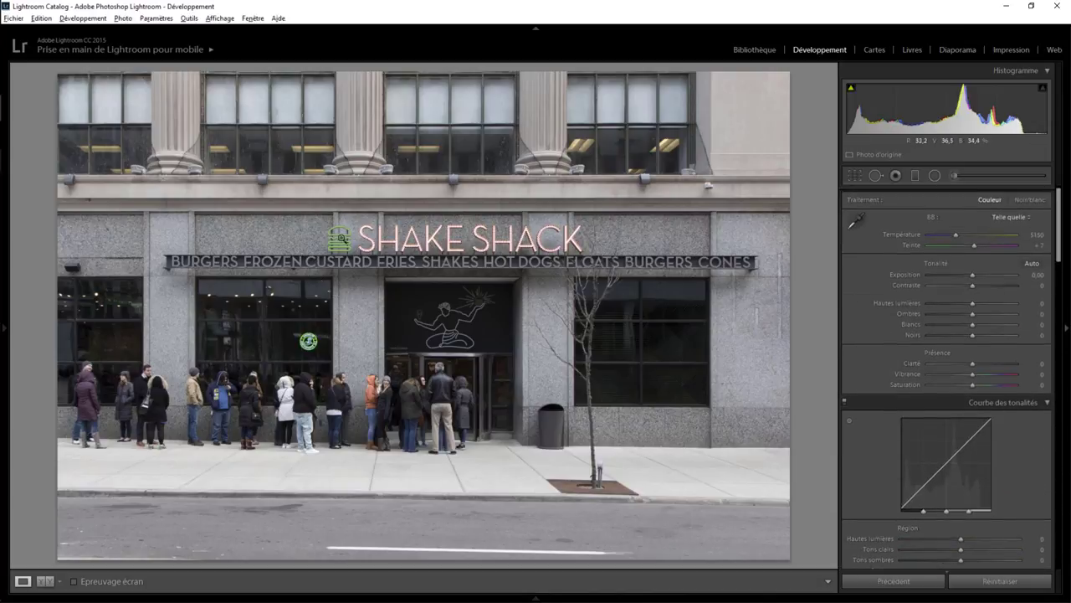
pyautogui.click(342, 246)
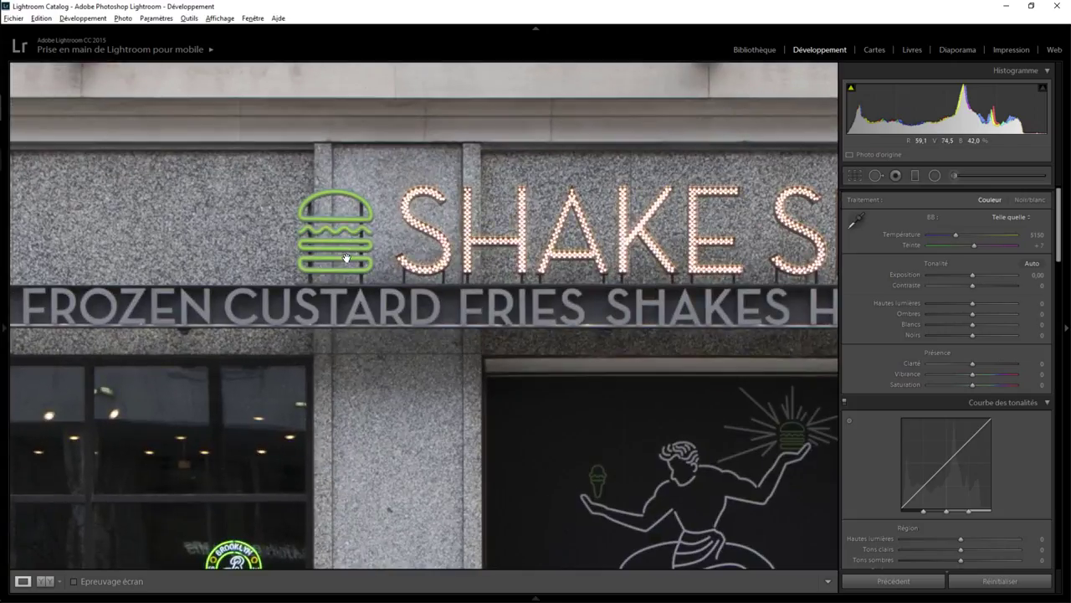
pyautogui.click(346, 257)
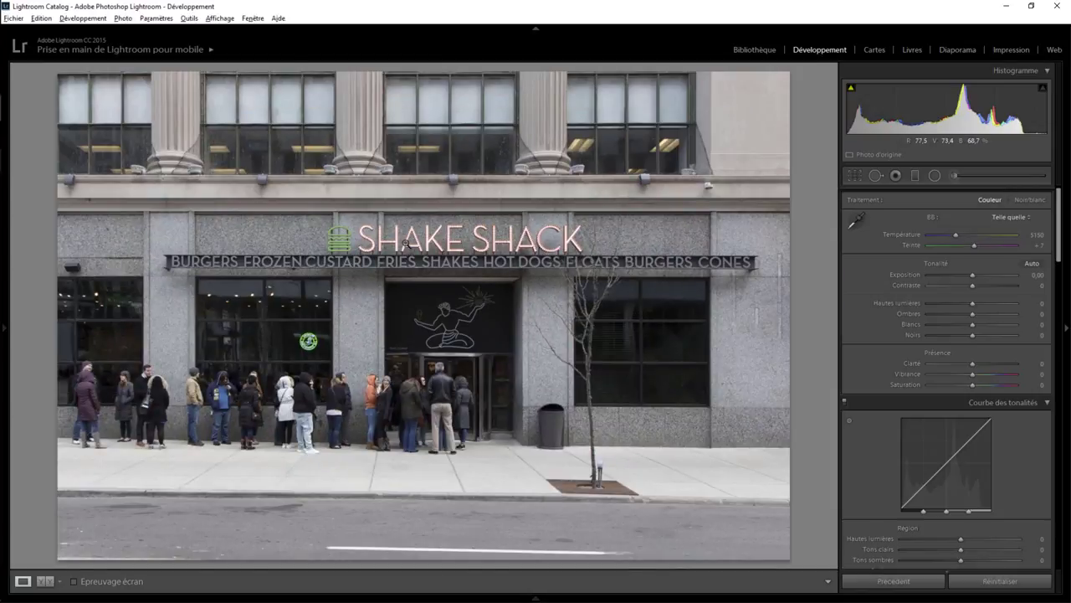
pyautogui.click(405, 243)
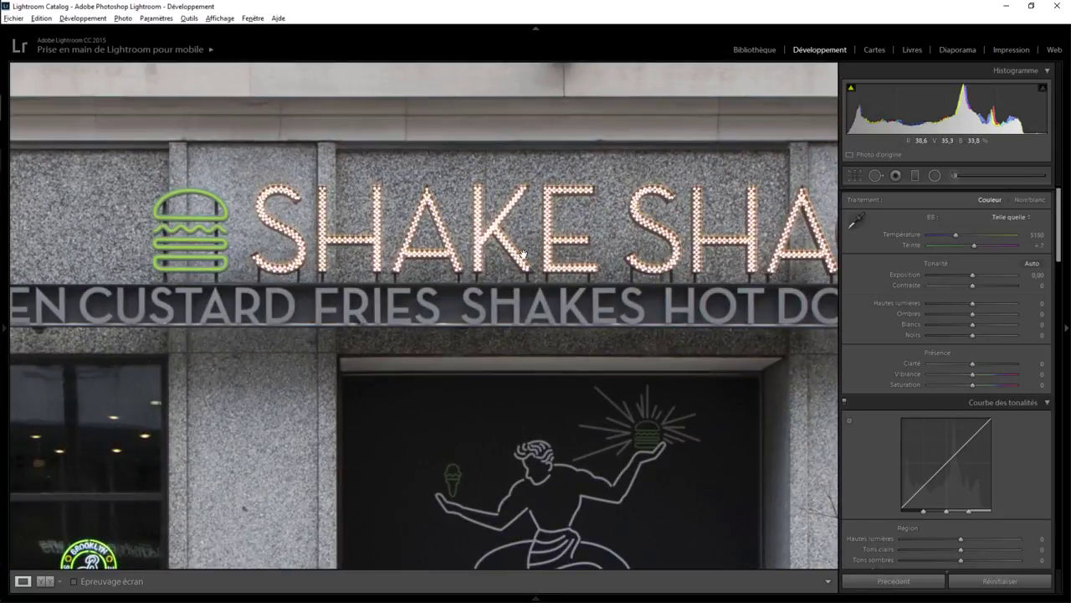
pyautogui.click(480, 248)
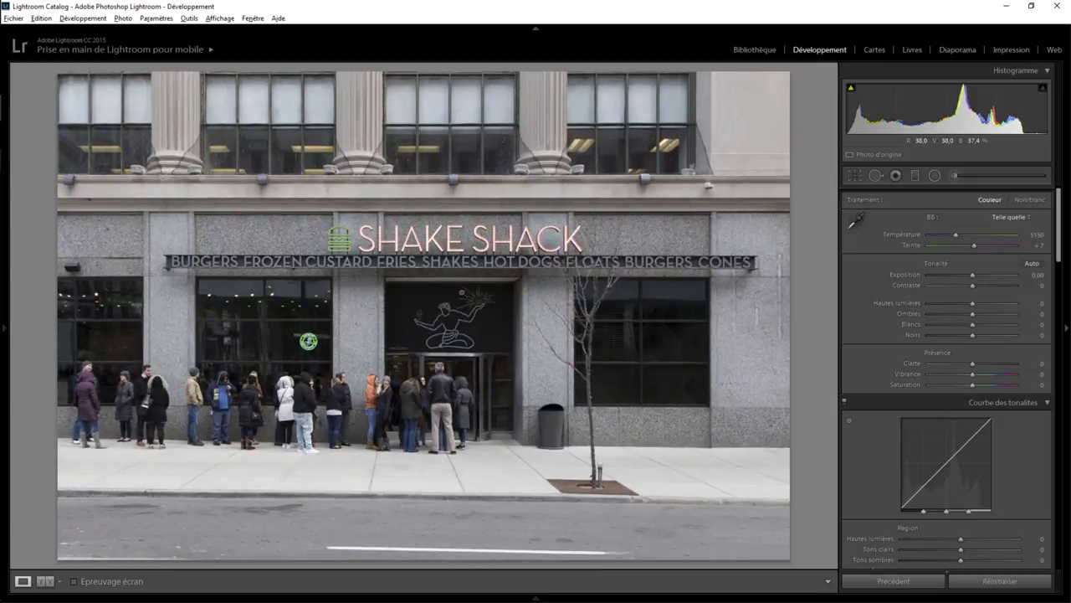
pyautogui.click(442, 323)
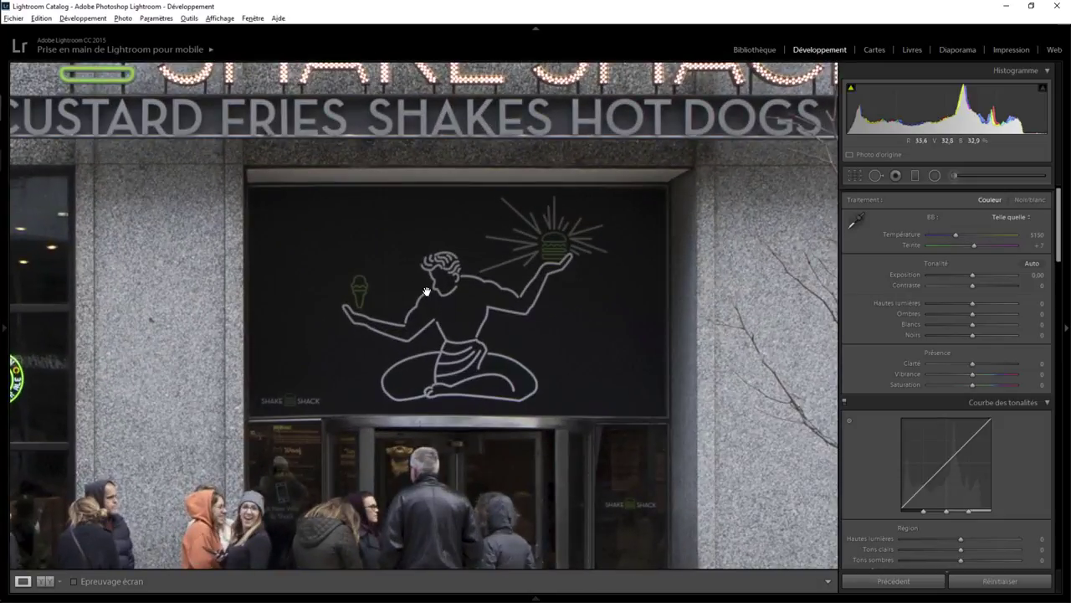
pyautogui.click(428, 317)
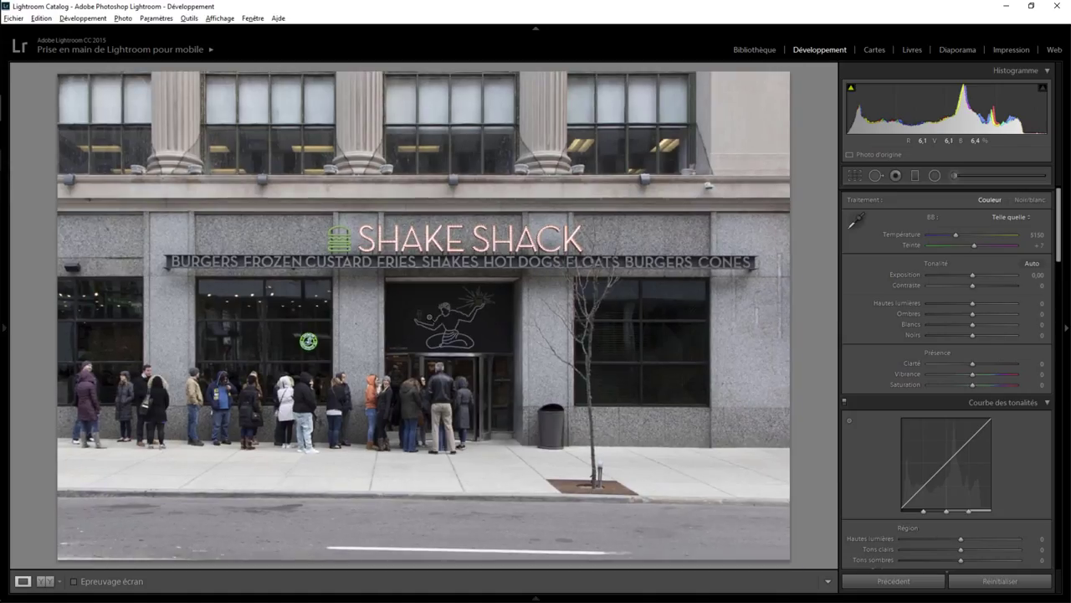
# Convert the photo to black and white and raise Clarity to about +64.
pyautogui.click(1030, 200)
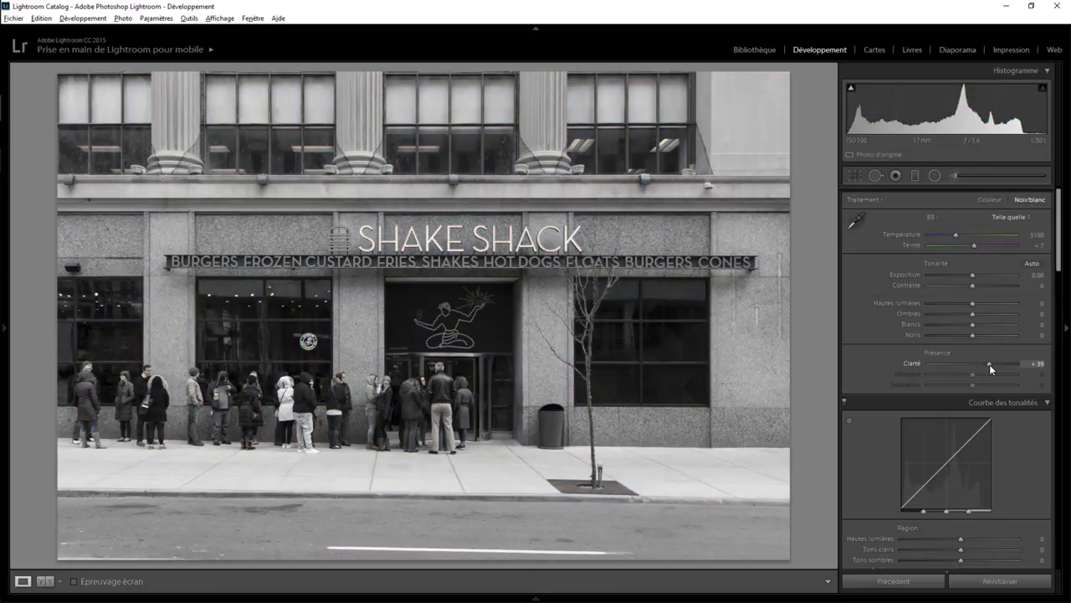
pyautogui.moveTo(989, 364)
pyautogui.mouseDown()
pyautogui.moveTo(977, 363)
pyautogui.moveTo(1001, 362)
pyautogui.mouseUp()
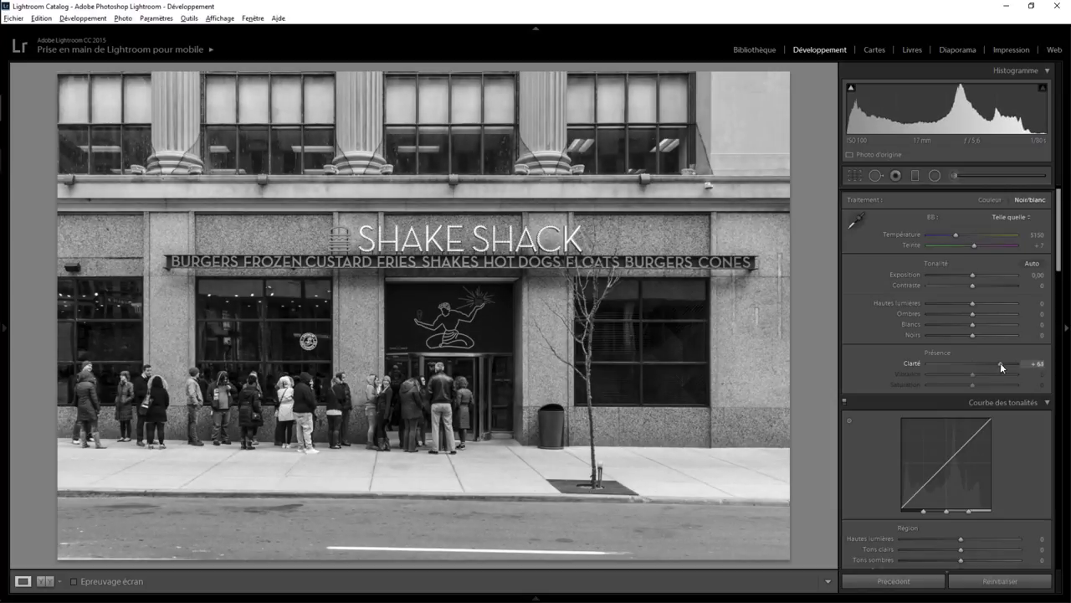
pyautogui.moveTo(1000, 362); pyautogui.dragTo(999, 362)
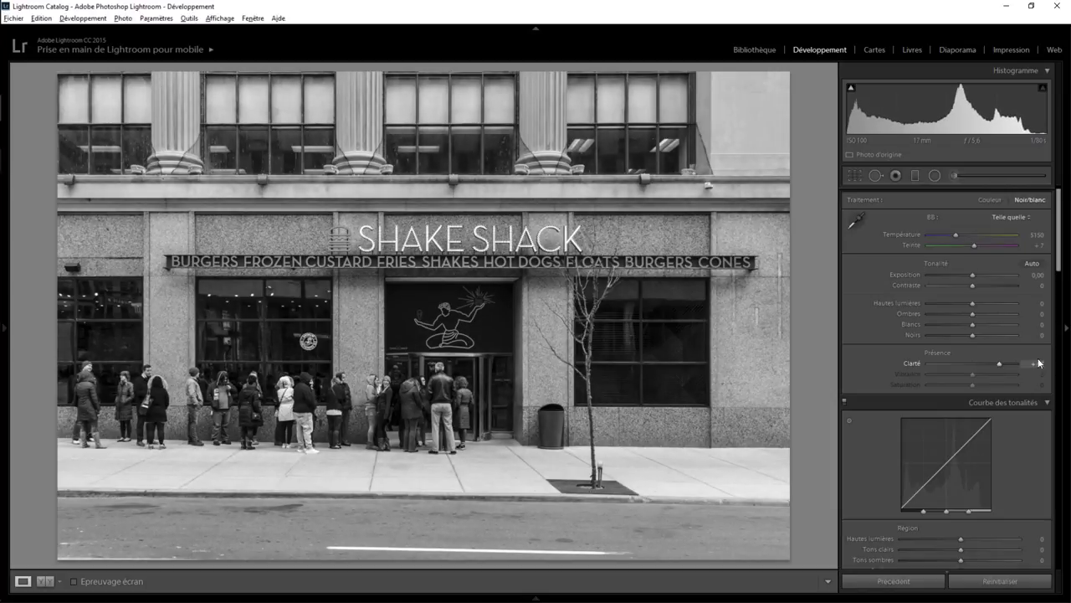
pyautogui.click(1060, 288)
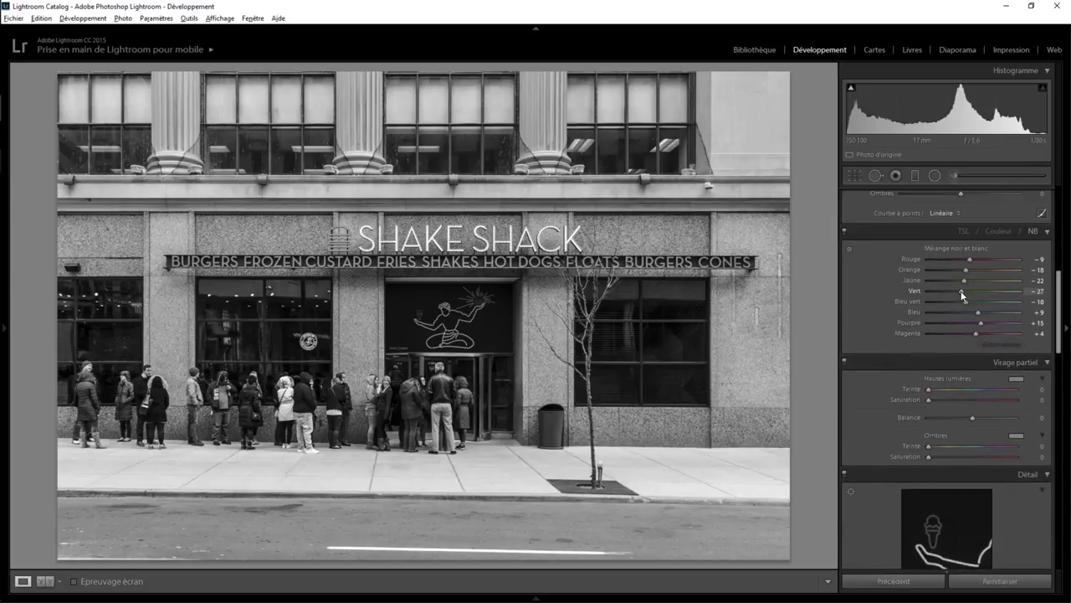
# Set the black-and-white mix to Green +100 and Orange +29, leaving Yellow at 0.
pyautogui.moveTo(961, 295); pyautogui.dragTo(933, 290)
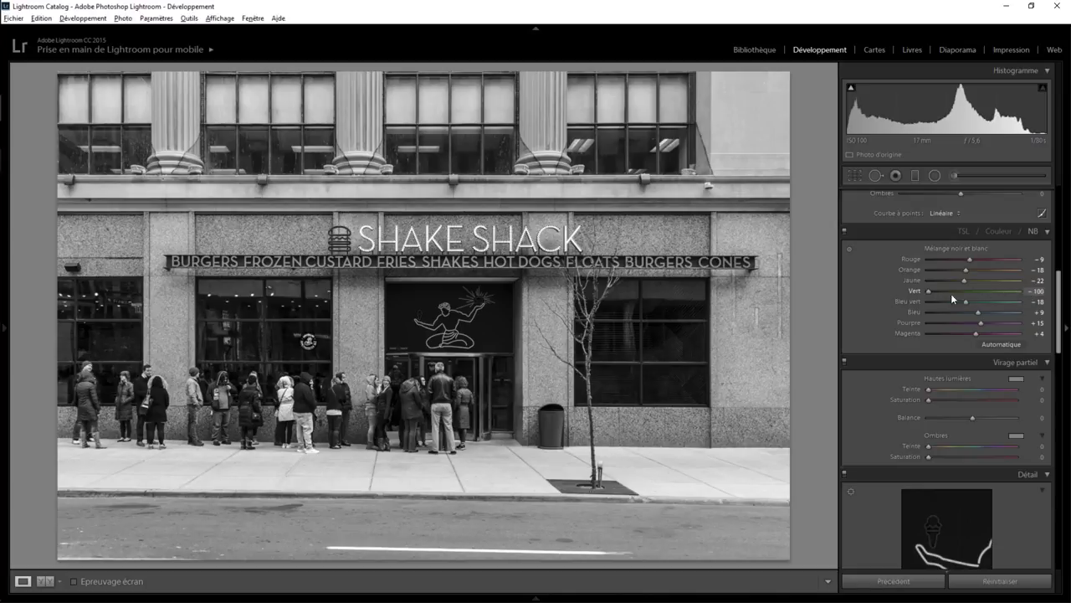
pyautogui.moveTo(932, 295); pyautogui.dragTo(1031, 298)
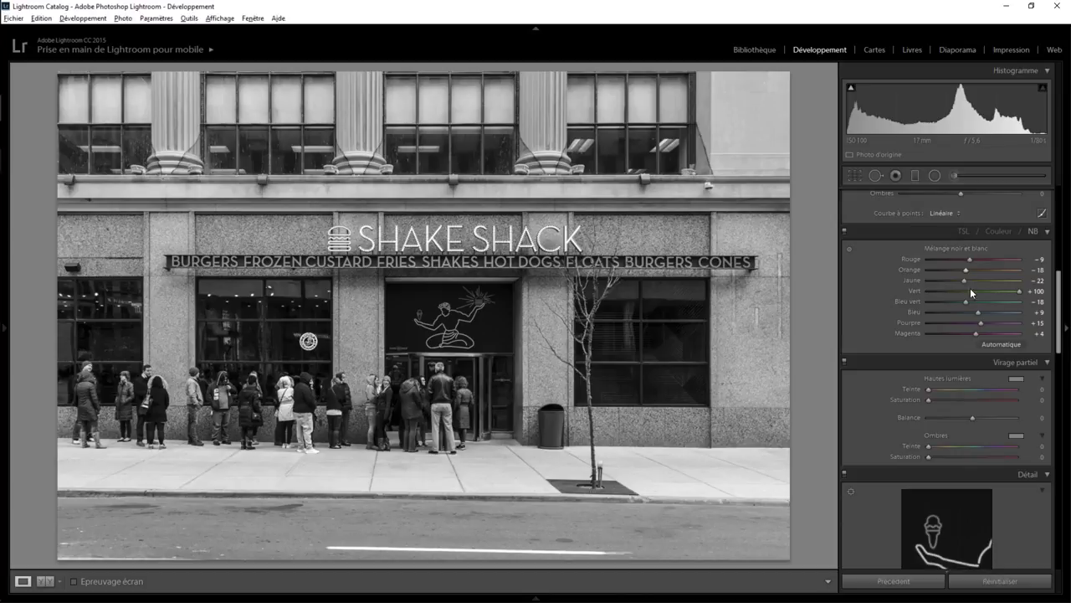
pyautogui.moveTo(965, 278)
pyautogui.mouseDown()
pyautogui.moveTo(913, 280)
pyautogui.moveTo(995, 275)
pyautogui.moveTo(967, 280)
pyautogui.mouseUp()
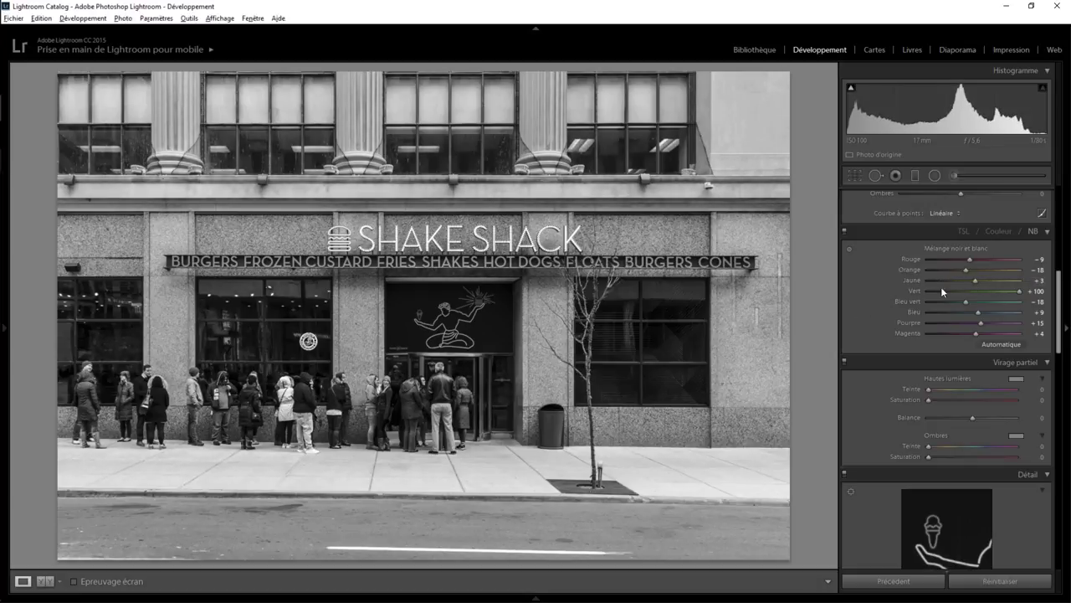
pyautogui.doubleClick(968, 281)
pyautogui.moveTo(966, 269)
pyautogui.mouseDown()
pyautogui.moveTo(1014, 264)
pyautogui.moveTo(889, 272)
pyautogui.moveTo(1002, 267)
pyautogui.moveTo(984, 268)
pyautogui.mouseUp()
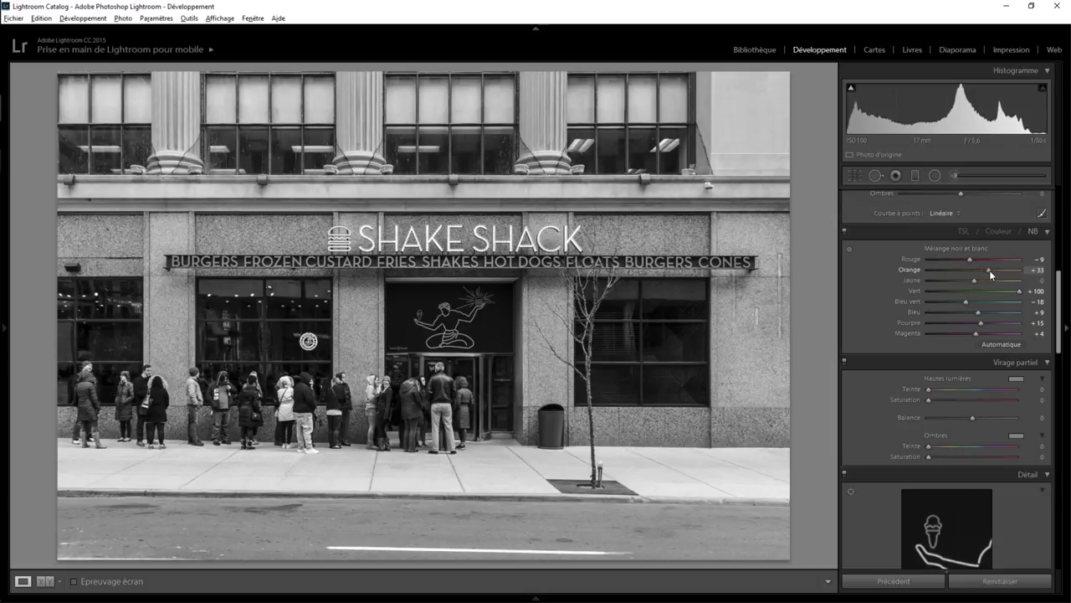
pyautogui.moveTo(990, 271); pyautogui.dragTo(988, 270)
# Zoom in and out to inspect the neon statue sign and CUSTARD lettering.
pyautogui.click(478, 298)
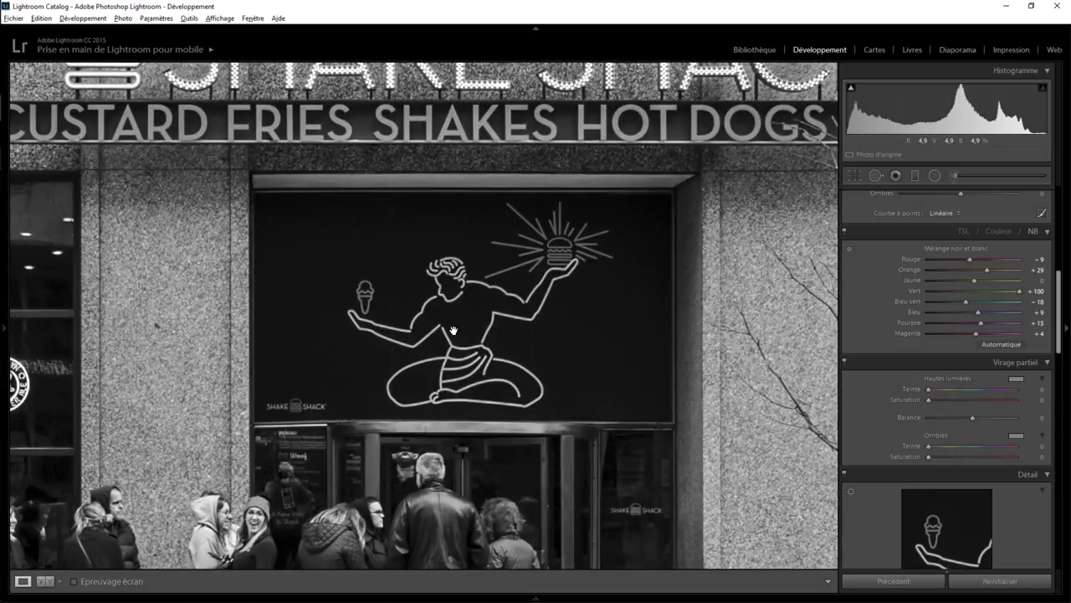
pyautogui.click(453, 331)
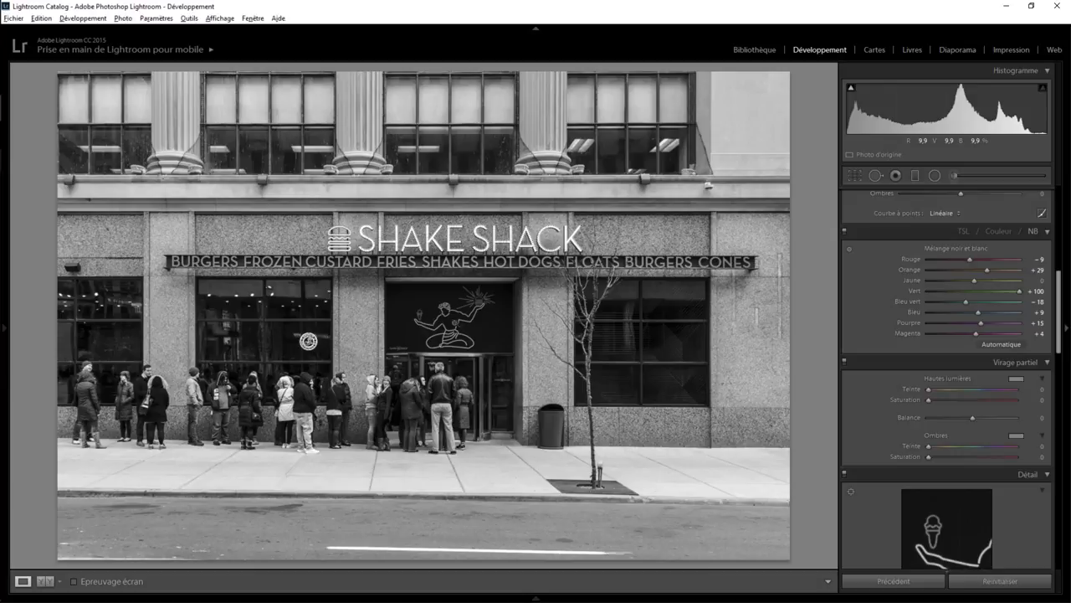
pyautogui.click(327, 261)
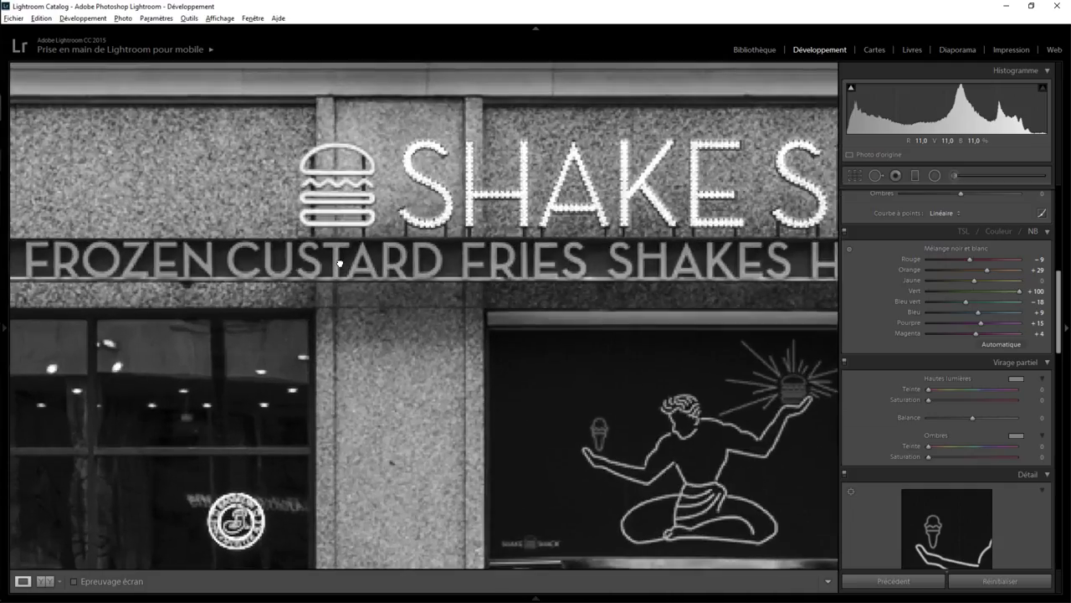
pyautogui.click(435, 262)
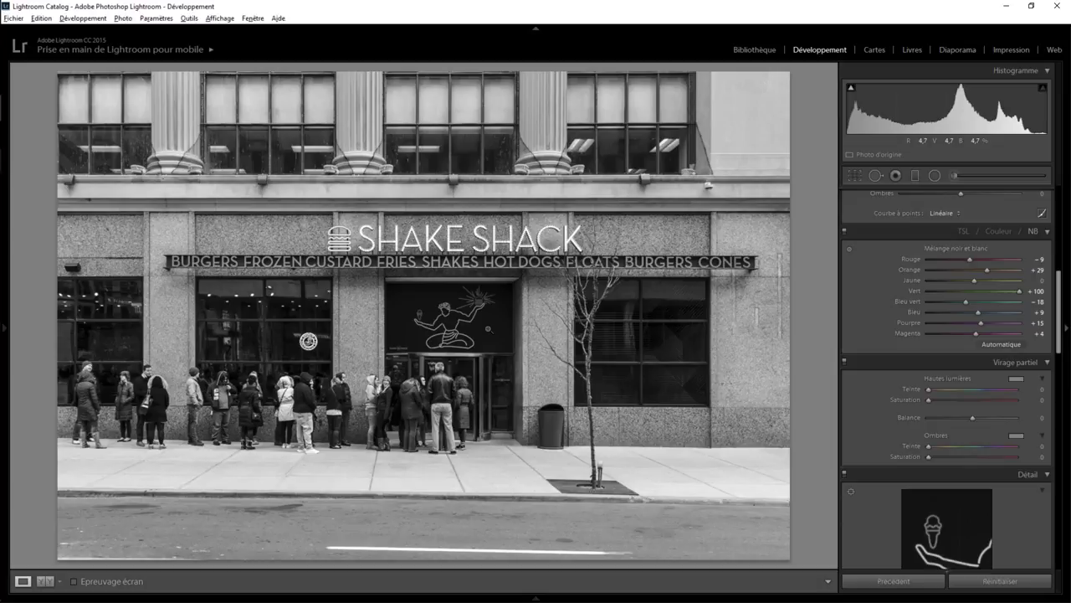
pyautogui.click(457, 322)
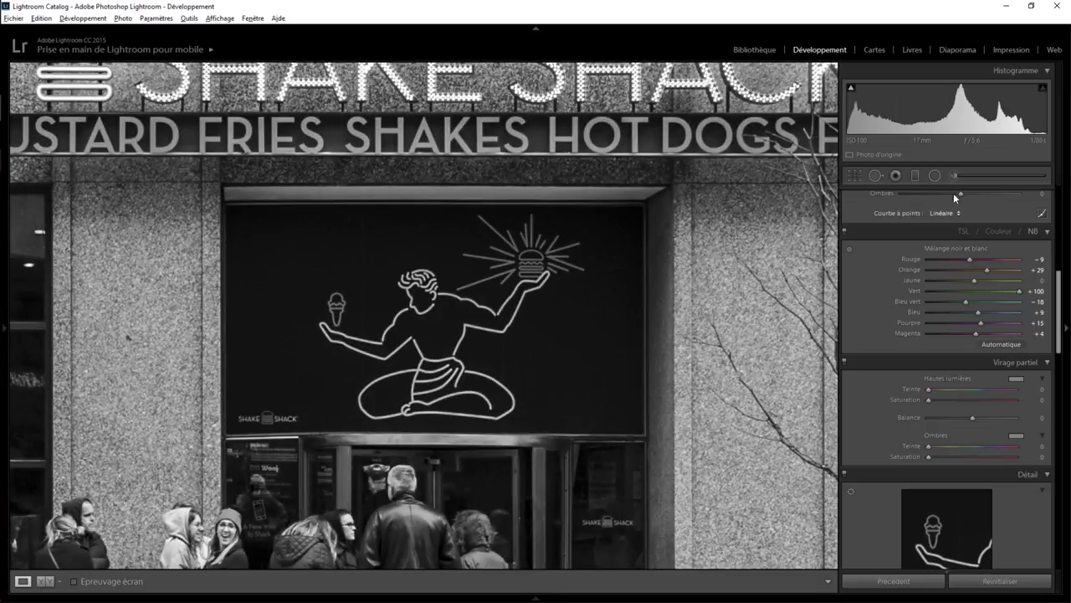
# Brush a local adjustment over the statue with Highlights 100, Whites 100, Blacks −23.
pyautogui.click(953, 174)
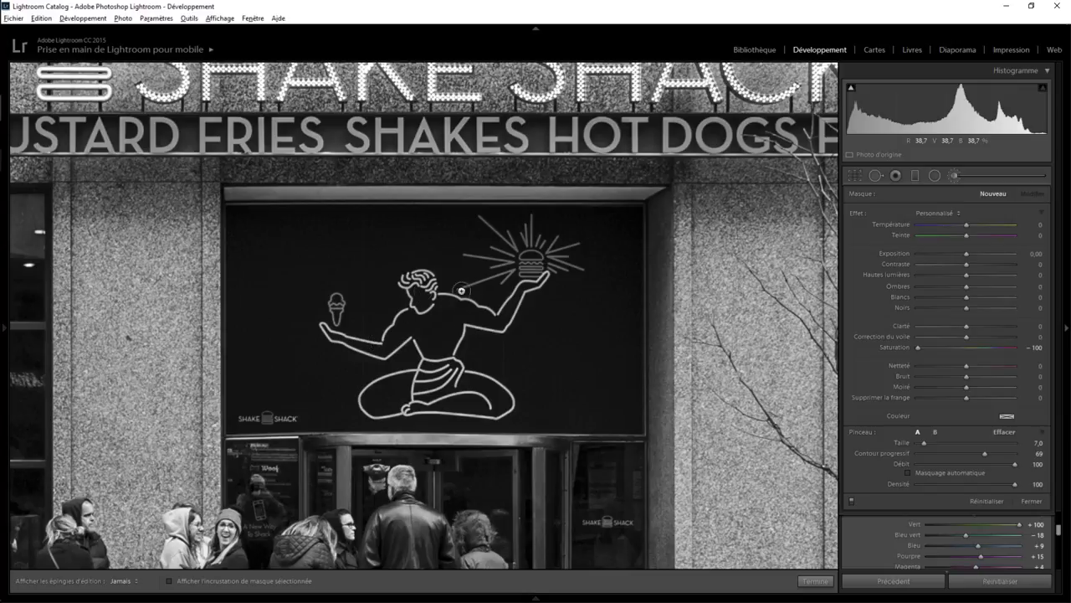
pyautogui.moveTo(435, 279); pyautogui.dragTo(462, 289)
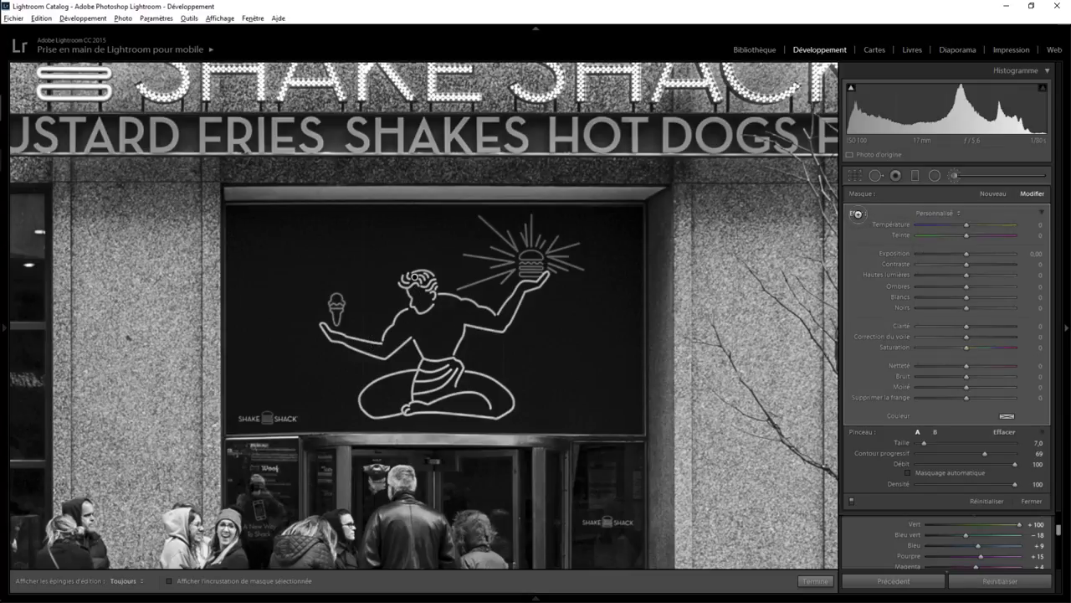
pyautogui.moveTo(989, 296); pyautogui.dragTo(1029, 296)
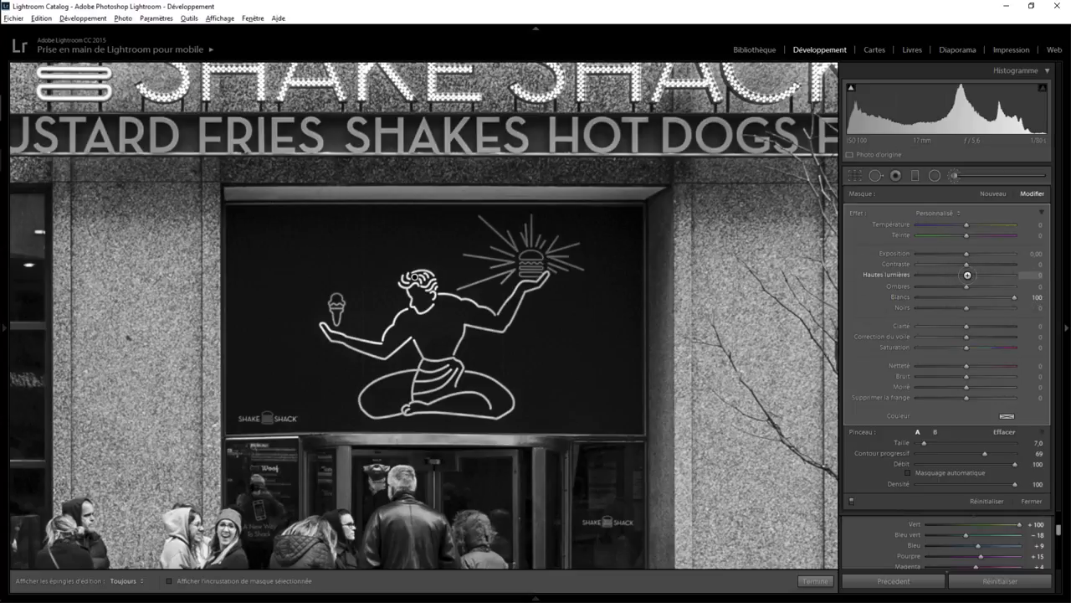
pyautogui.moveTo(900, 276); pyautogui.dragTo(989, 276)
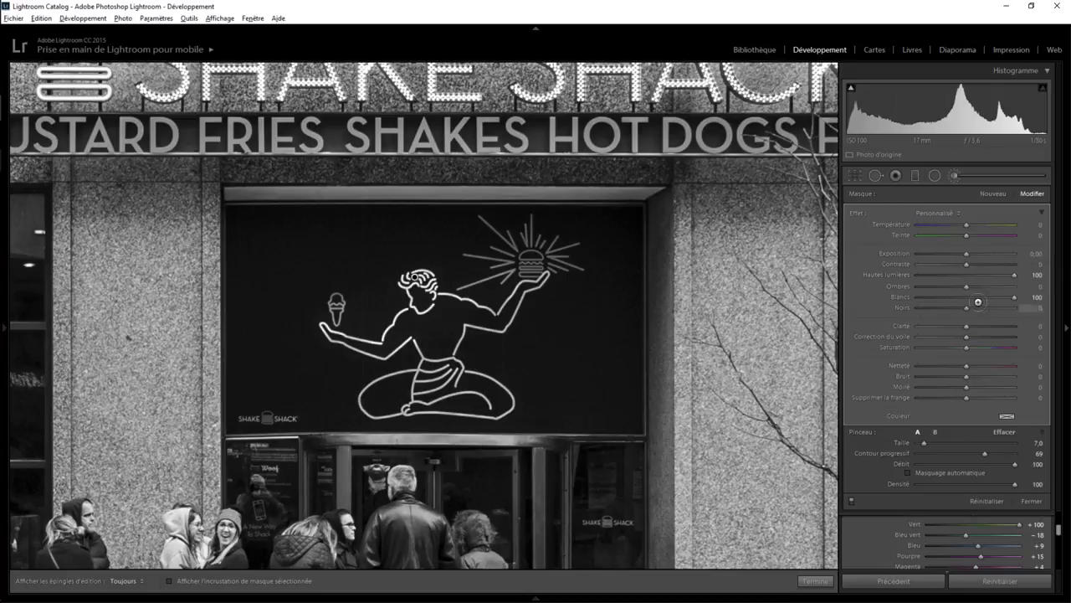
pyautogui.moveTo(945, 308)
pyautogui.mouseDown()
pyautogui.moveTo(931, 309)
pyautogui.moveTo(962, 310)
pyautogui.mouseUp()
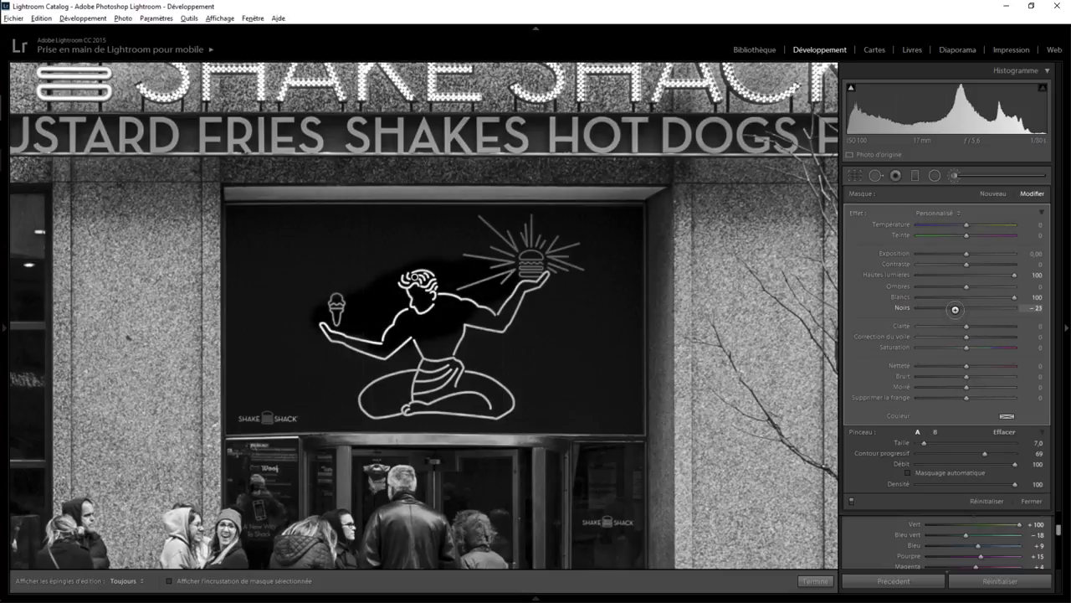
pyautogui.moveTo(954, 310); pyautogui.dragTo(946, 308)
# Extend the brush mask across the whole sign window, toggling the pins to check coverage.
pyautogui.press('h')
pyautogui.moveTo(253, 231)
pyautogui.mouseDown()
pyautogui.moveTo(543, 230)
pyautogui.moveTo(441, 348)
pyautogui.moveTo(349, 396)
pyautogui.moveTo(468, 410)
pyautogui.moveTo(509, 383)
pyautogui.moveTo(561, 302)
pyautogui.moveTo(511, 320)
pyautogui.mouseUp()
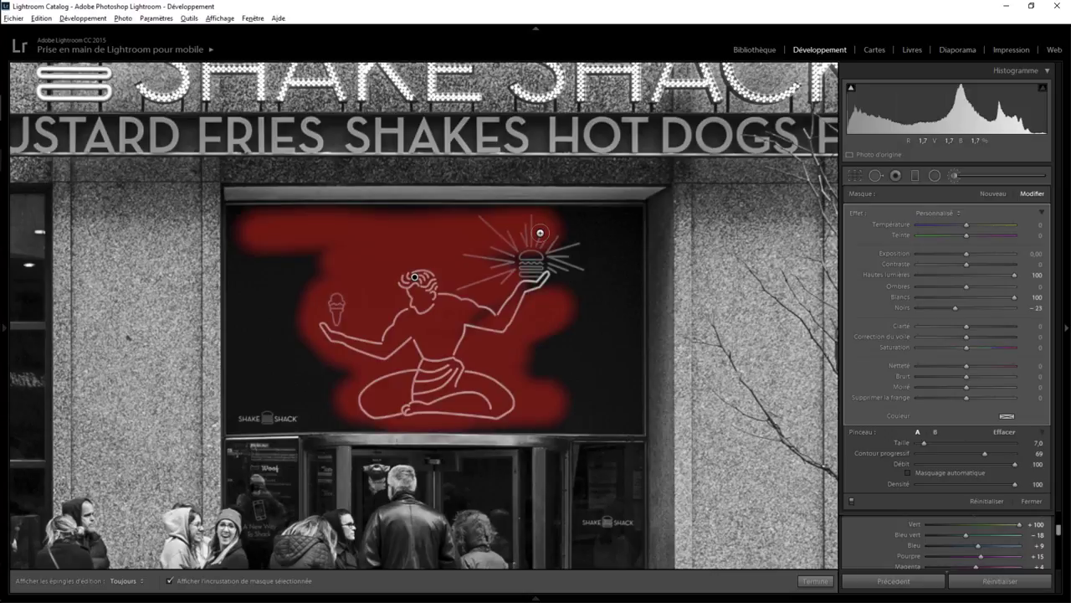
pyautogui.press('h')
pyautogui.moveTo(541, 227)
pyautogui.mouseDown()
pyautogui.moveTo(624, 223)
pyautogui.moveTo(627, 411)
pyautogui.moveTo(243, 418)
pyautogui.moveTo(239, 223)
pyautogui.moveTo(545, 227)
pyautogui.moveTo(573, 264)
pyautogui.moveTo(491, 274)
pyautogui.mouseUp()
pyautogui.moveTo(473, 313)
pyautogui.mouseDown()
pyautogui.moveTo(588, 270)
pyautogui.moveTo(581, 344)
pyautogui.moveTo(530, 354)
pyautogui.moveTo(583, 399)
pyautogui.moveTo(602, 375)
pyautogui.moveTo(597, 239)
pyautogui.mouseUp()
pyautogui.moveTo(305, 275)
pyautogui.mouseDown()
pyautogui.moveTo(287, 258)
pyautogui.moveTo(271, 370)
pyautogui.moveTo(292, 303)
pyautogui.moveTo(270, 386)
pyautogui.moveTo(310, 394)
pyautogui.moveTo(287, 375)
pyautogui.moveTo(277, 249)
pyautogui.moveTo(419, 288)
pyautogui.mouseUp()
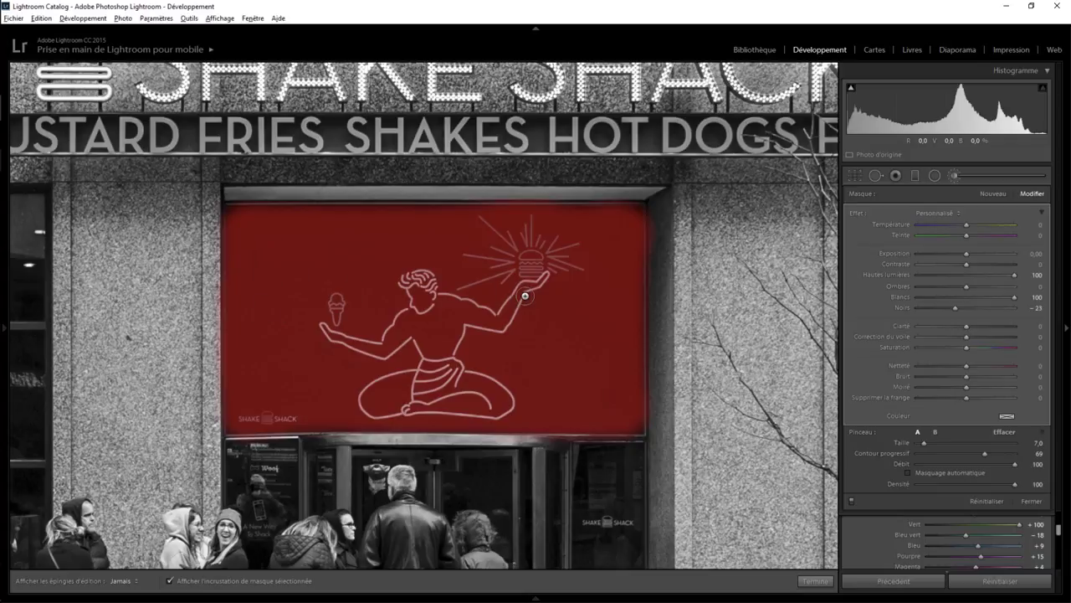
pyautogui.press('h')
pyautogui.press('alt')
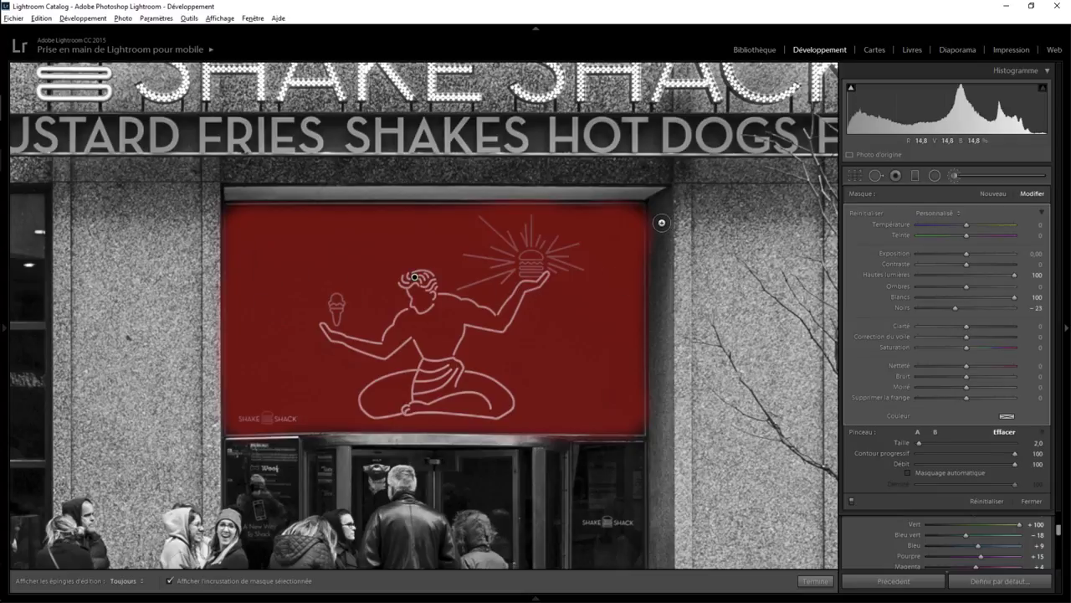
pyautogui.press('h')
pyautogui.press('h')
# Finish the brush adjustment and zoom in and out to check the statue sign.
pyautogui.click(815, 580)
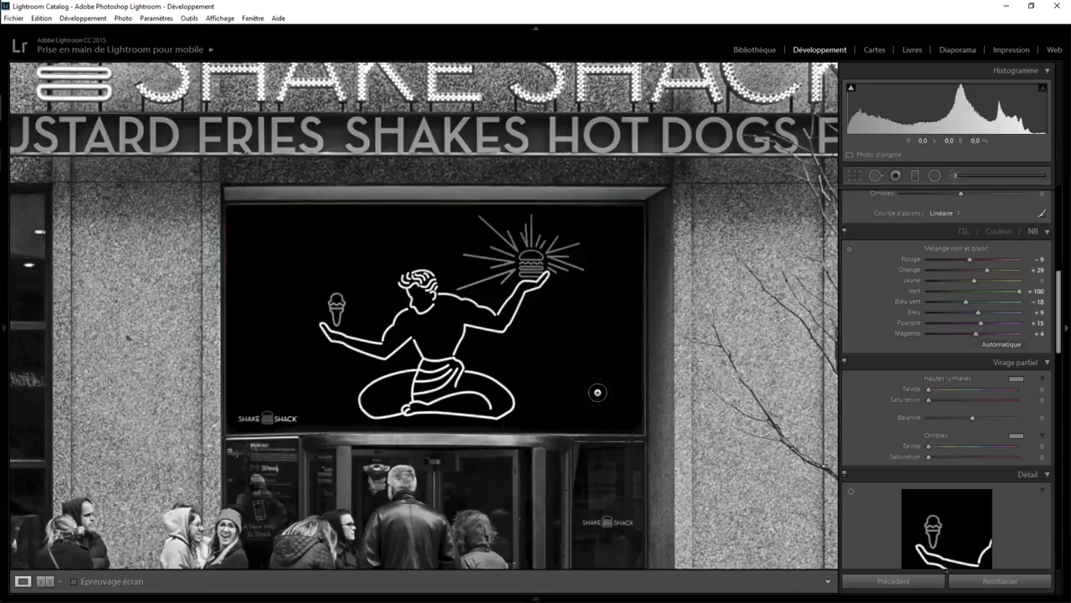
pyautogui.click(404, 371)
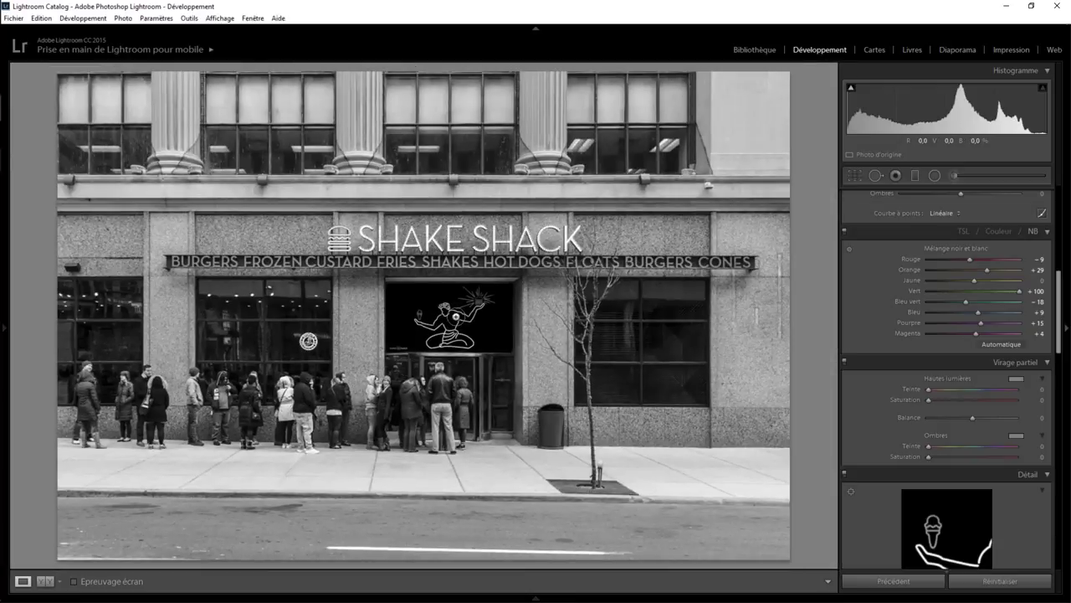
pyautogui.click(453, 317)
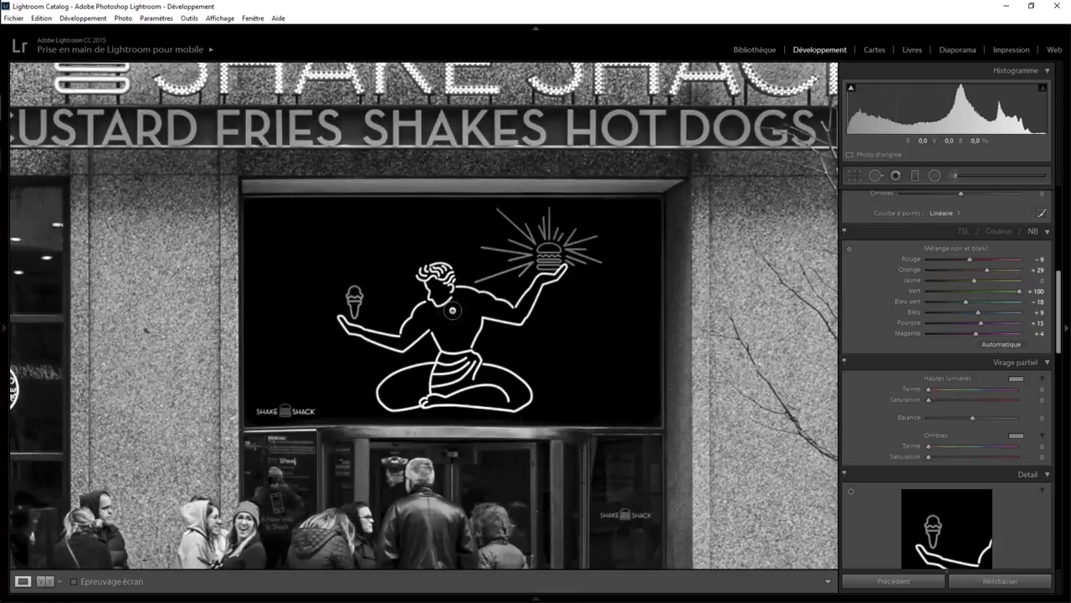
pyautogui.click(452, 310)
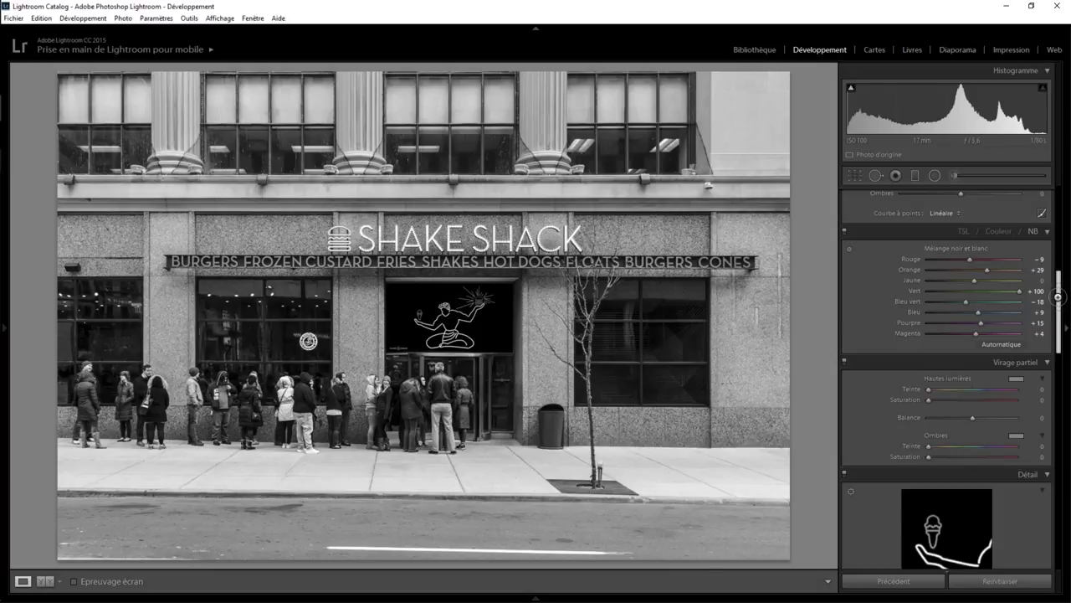
# Set global Contrast to +7, trying Shadows +27 before resetting it to 0.
pyautogui.scroll(10, 1060, 295)
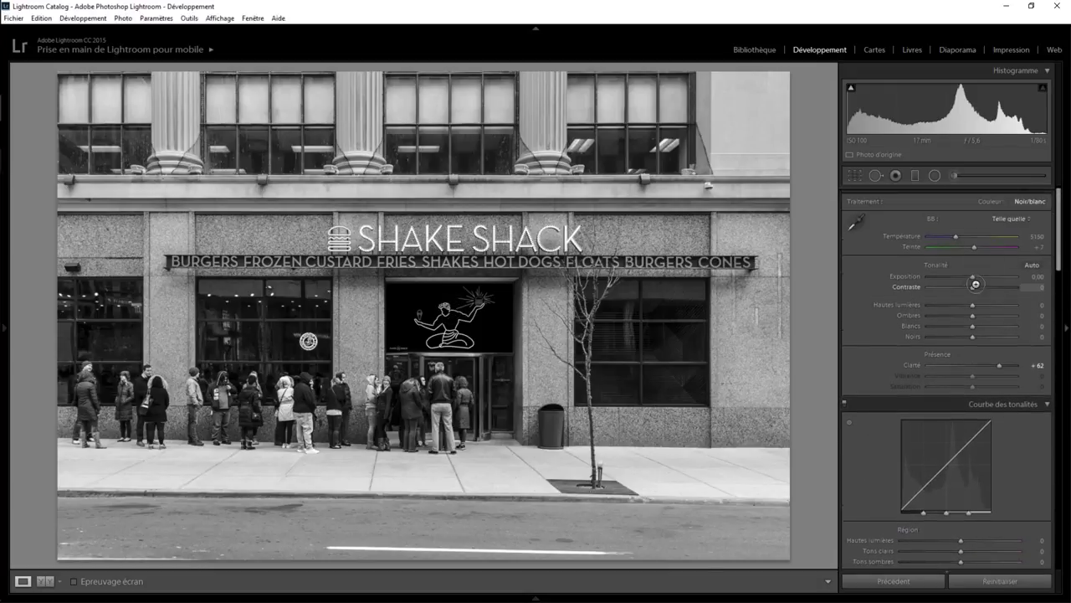
pyautogui.moveTo(970, 287)
pyautogui.mouseDown()
pyautogui.moveTo(989, 291)
pyautogui.moveTo(975, 288)
pyautogui.mouseUp()
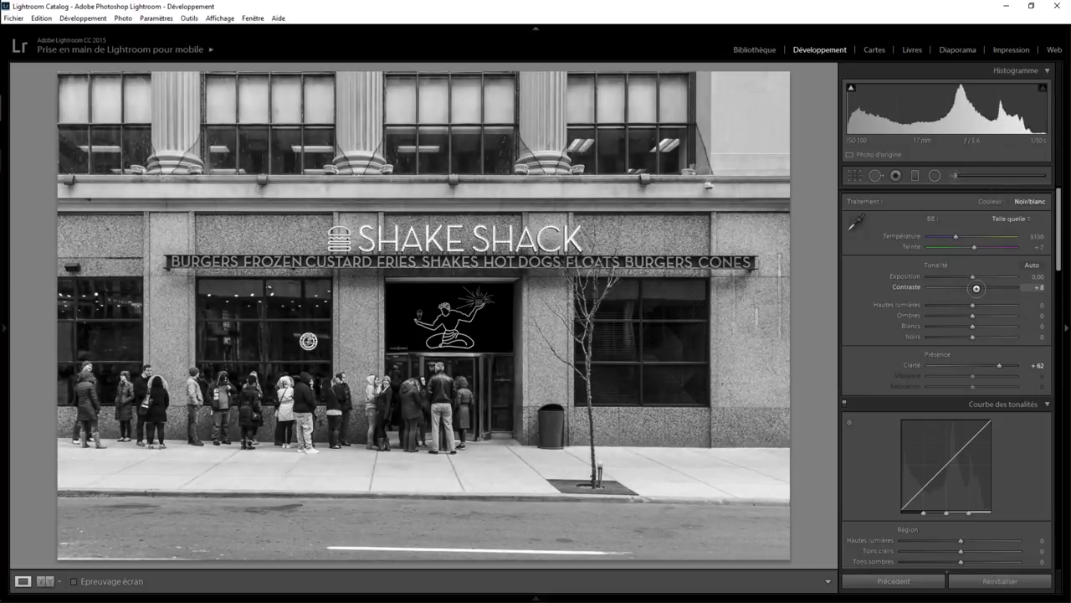
pyautogui.moveTo(976, 287); pyautogui.dragTo(976, 288)
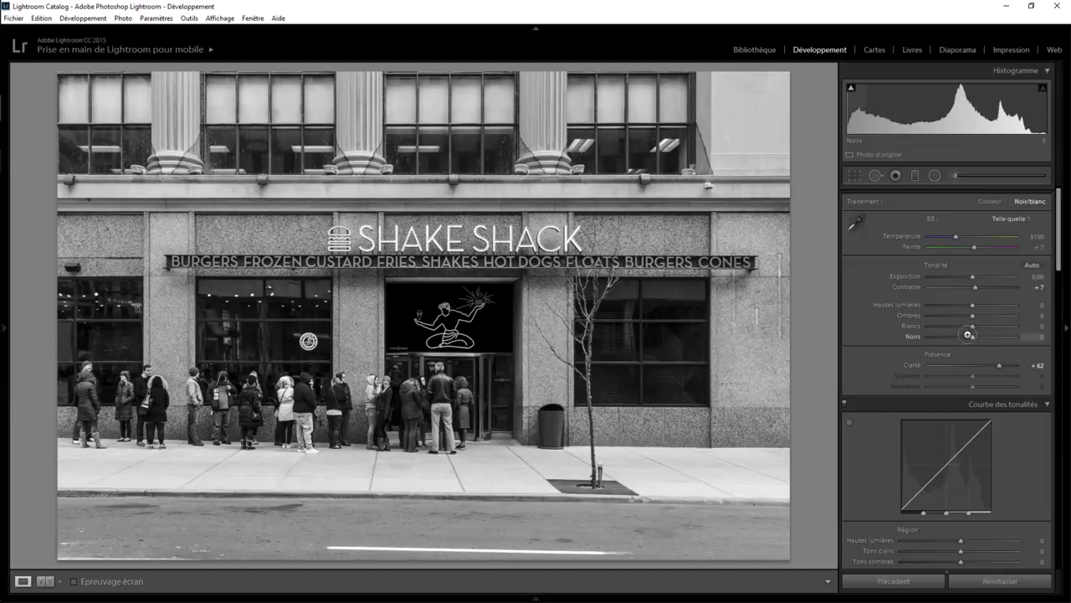
pyautogui.moveTo(972, 316)
pyautogui.mouseDown()
pyautogui.moveTo(993, 317)
pyautogui.moveTo(982, 318)
pyautogui.mouseUp()
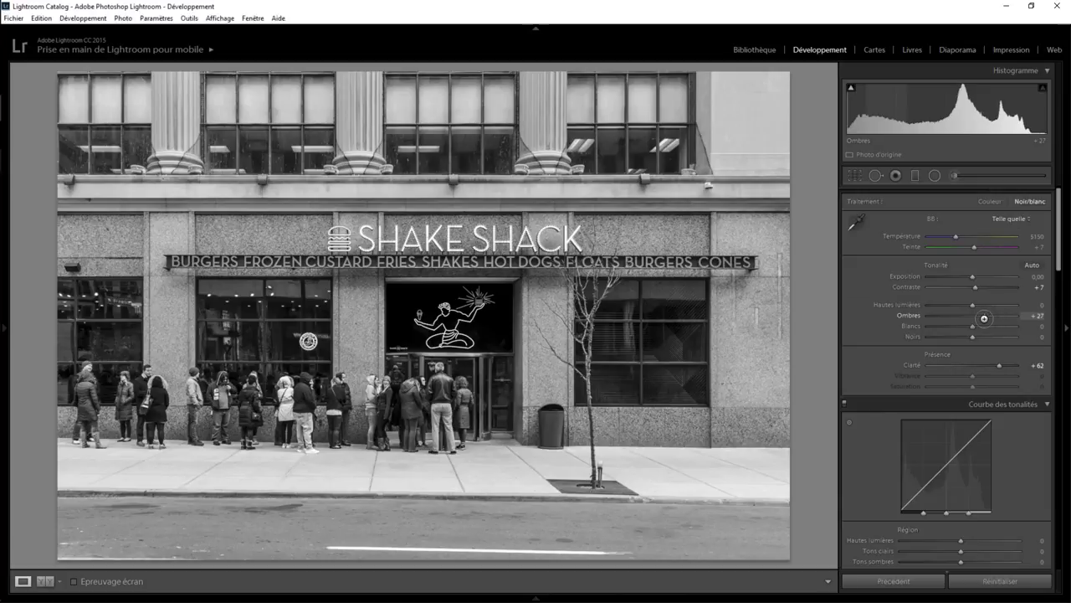
pyautogui.doubleClick(982, 318)
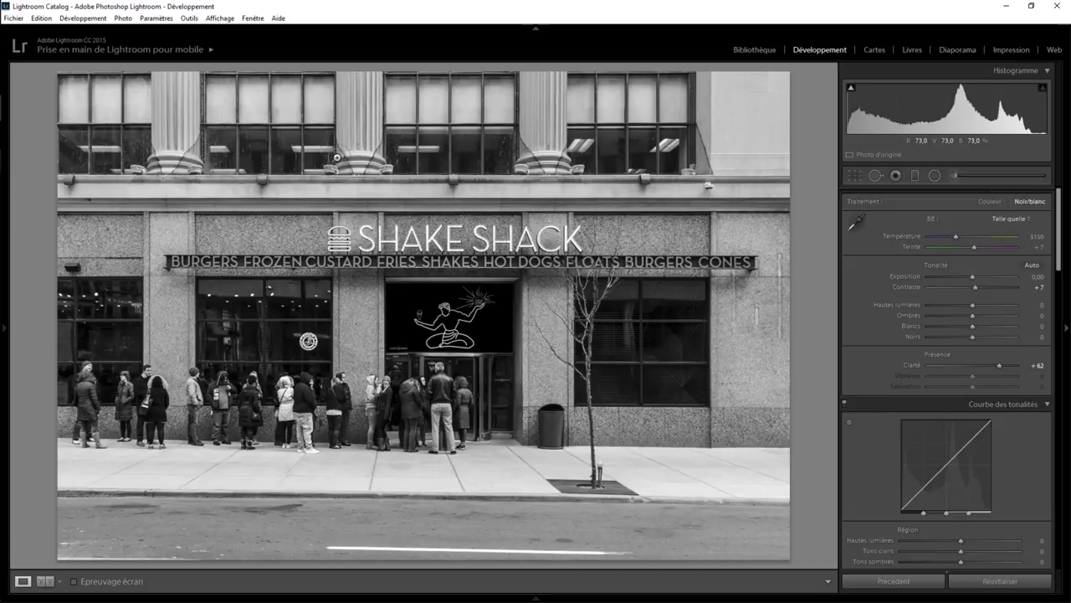
pyautogui.click(203, 261)
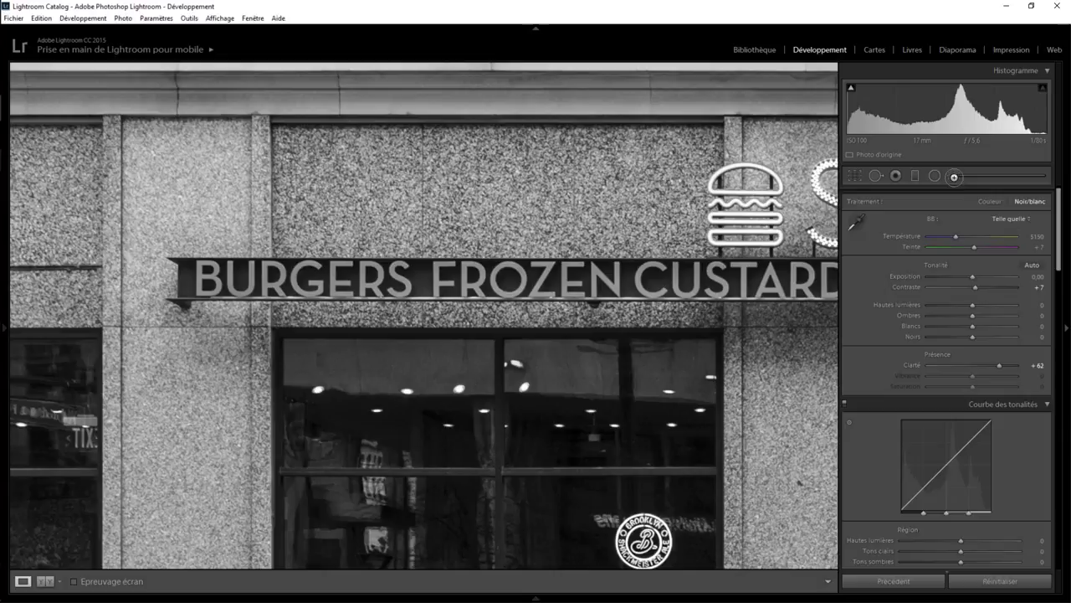
# Paint a new, smaller brush mask over the BURGERS letters with Whites +97.
pyautogui.click(954, 176)
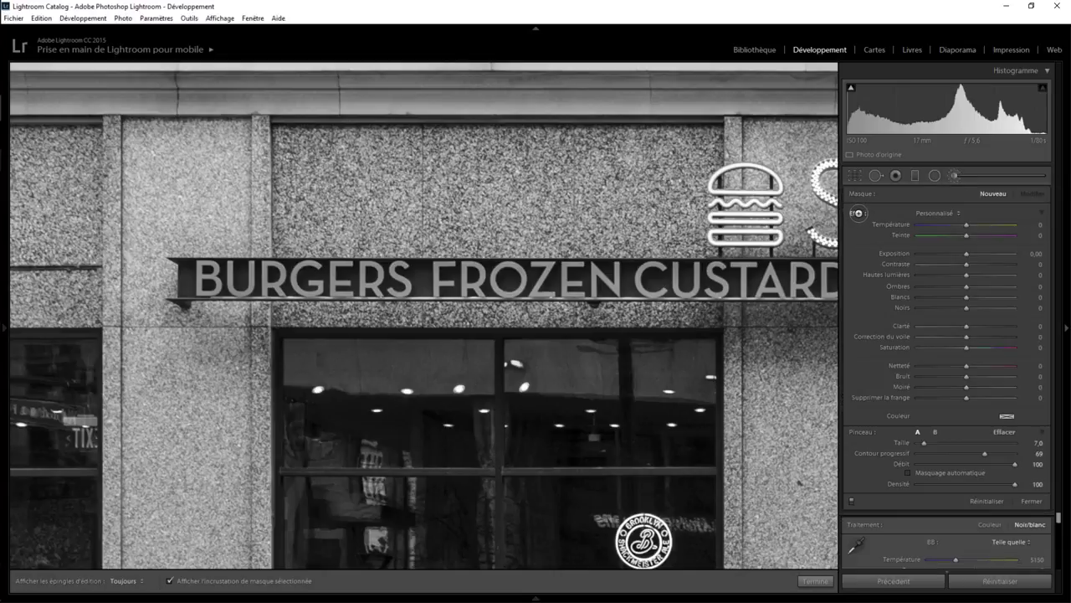
pyautogui.press('[')
pyautogui.press('h')
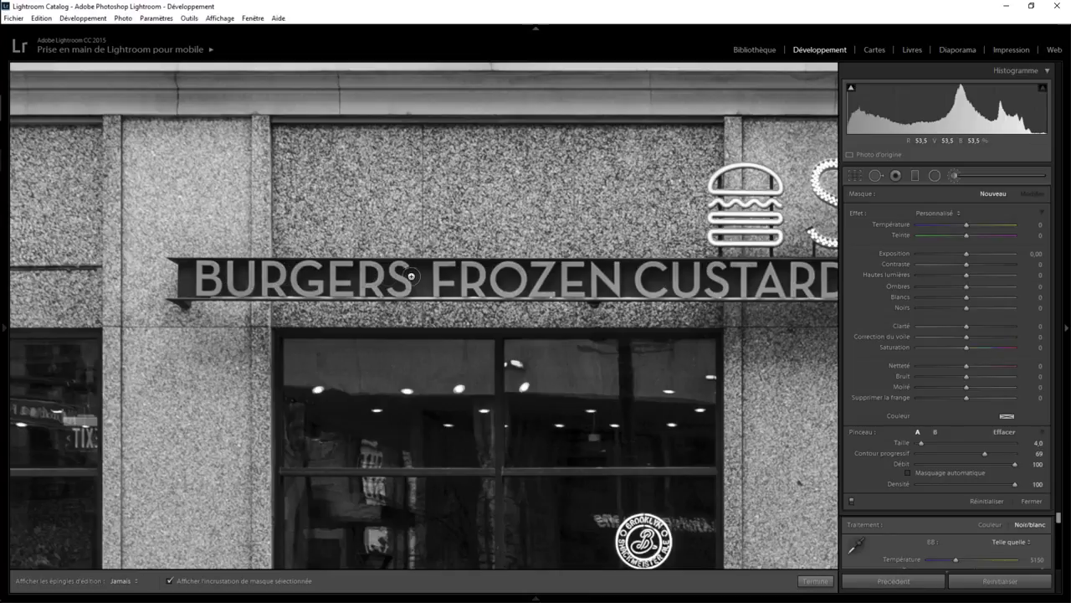
pyautogui.moveTo(401, 276); pyautogui.dragTo(373, 277)
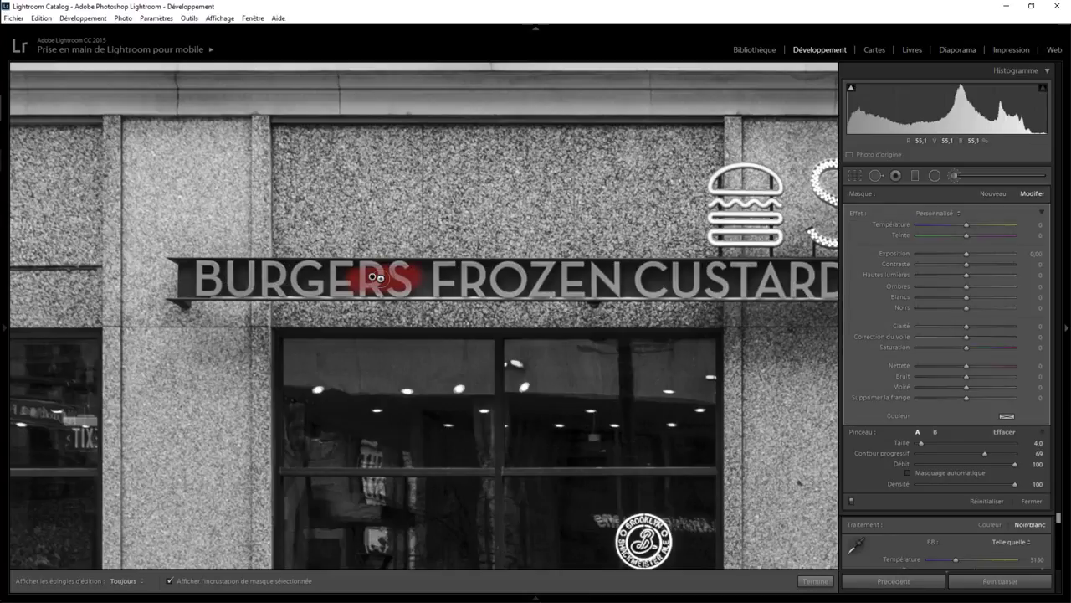
pyautogui.press('o')
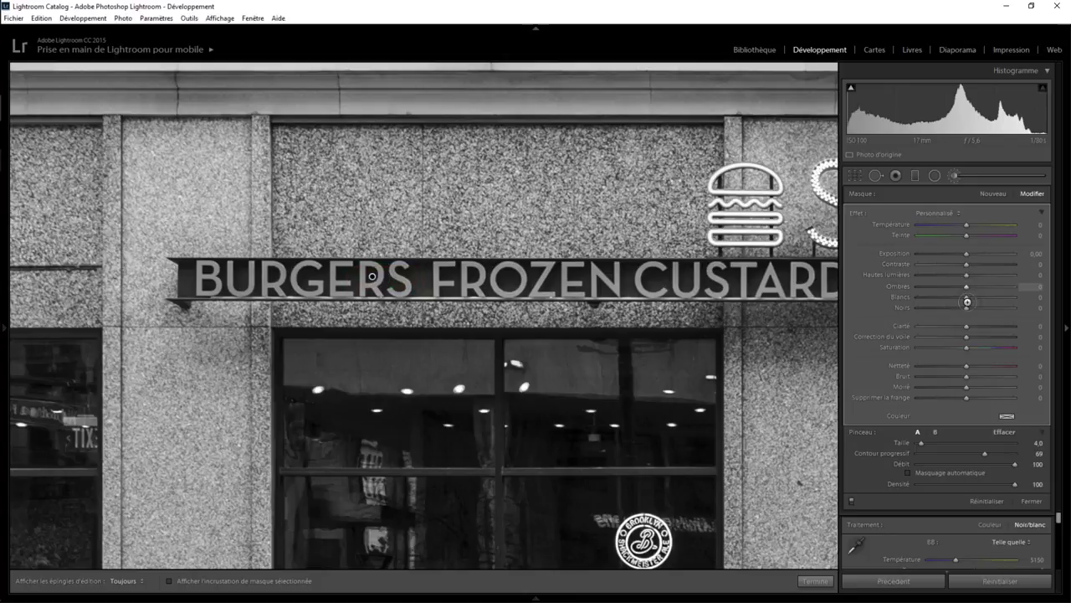
pyautogui.moveTo(966, 264); pyautogui.dragTo(1013, 264)
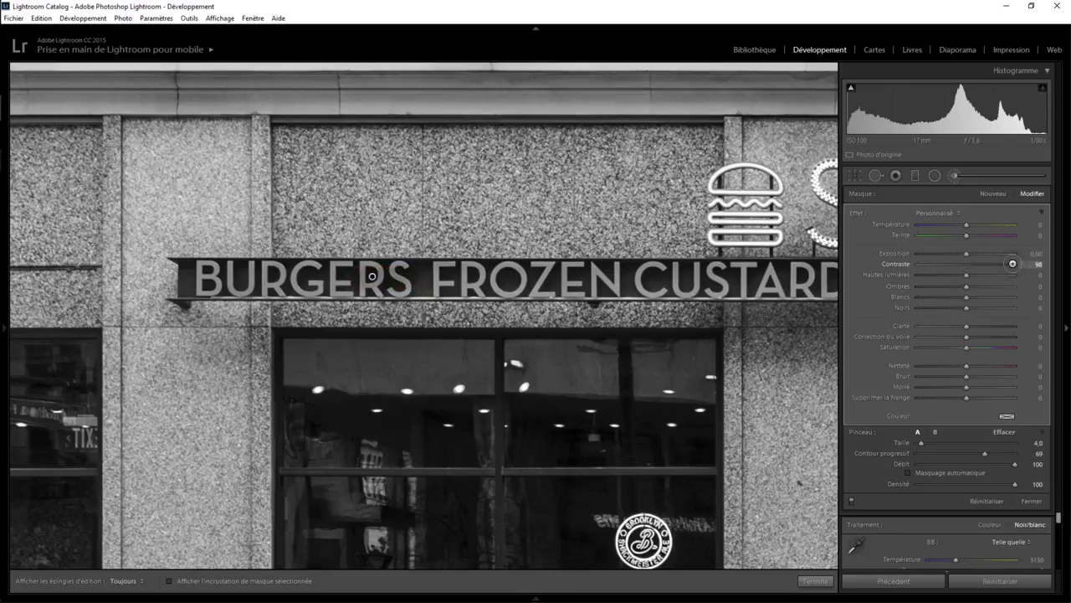
pyautogui.doubleClick(1012, 264)
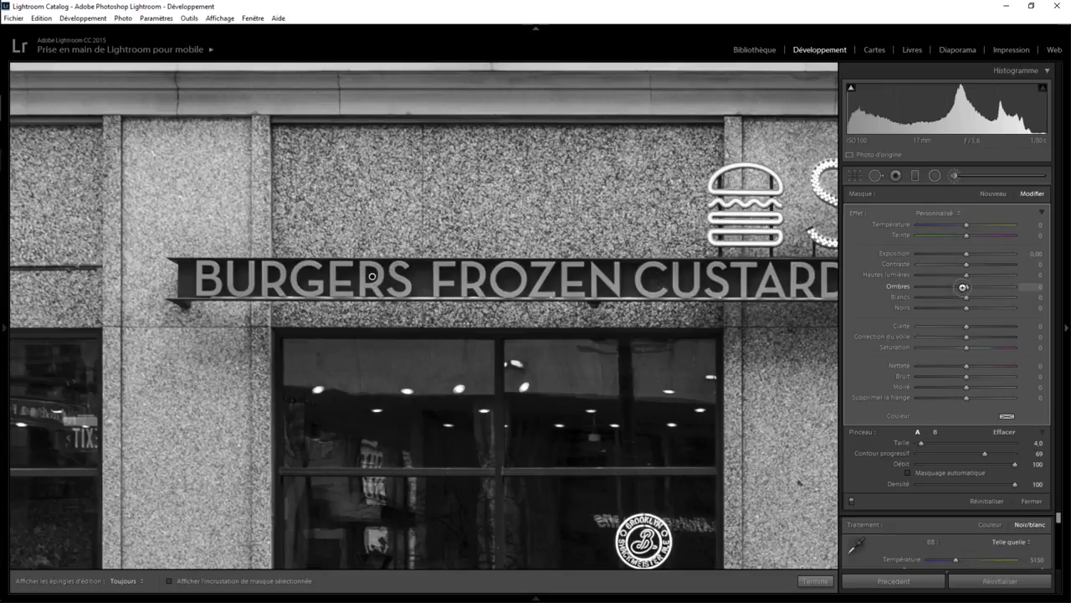
pyautogui.moveTo(990, 287); pyautogui.dragTo(1010, 287)
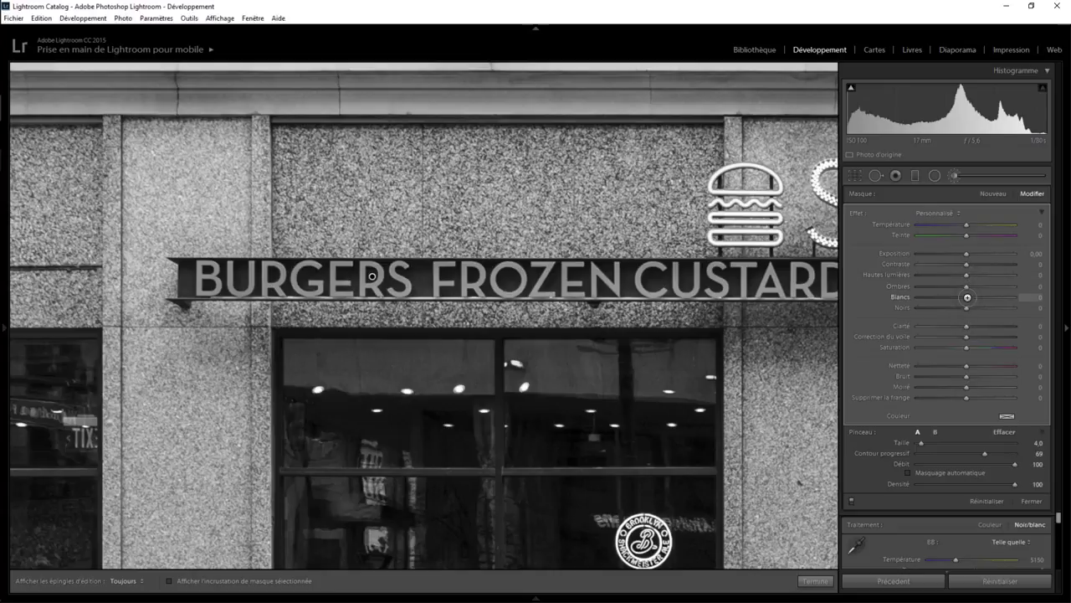
pyautogui.moveTo(999, 297)
pyautogui.mouseDown()
pyautogui.moveTo(1013, 297)
pyautogui.moveTo(984, 299)
pyautogui.moveTo(1014, 297)
pyautogui.mouseUp()
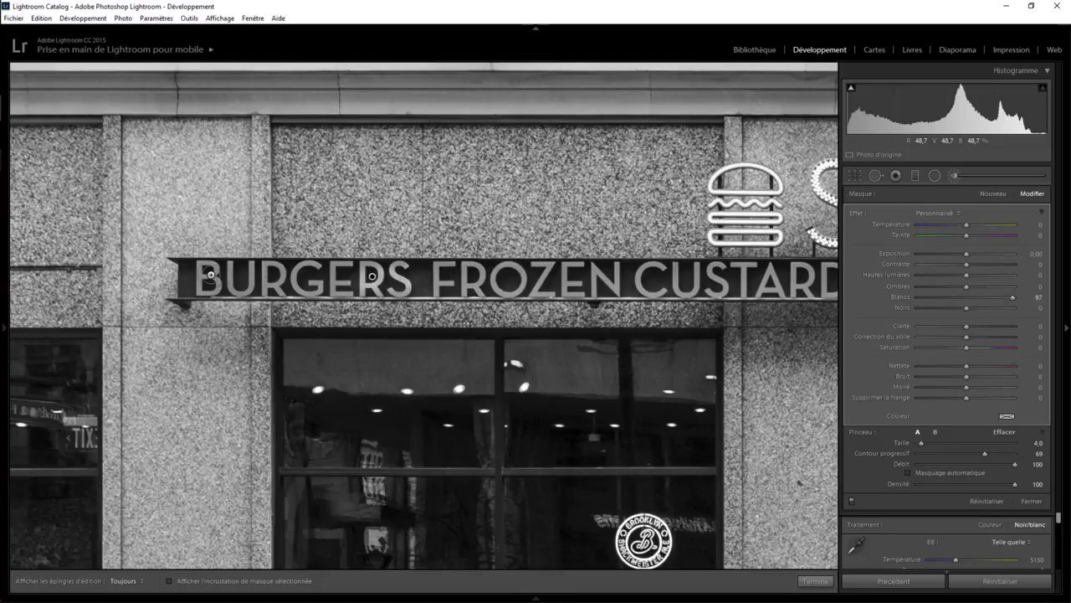
pyautogui.press('h')
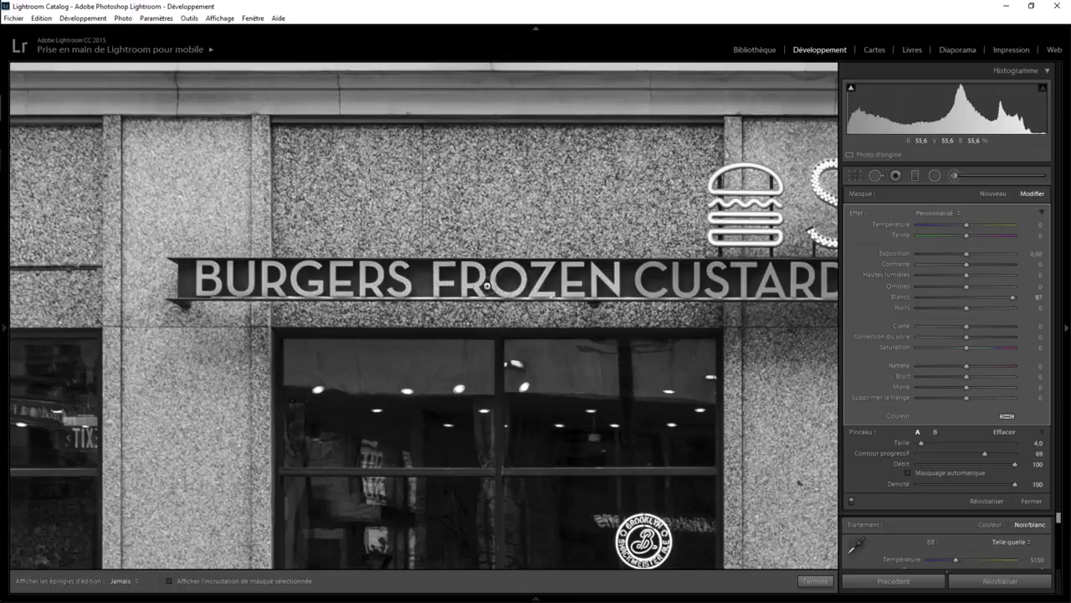
# Extend the lettering mask over CUSTARD and lower the mask's Blacks to −6.
pyautogui.press('h')
pyautogui.moveTo(373, 281); pyautogui.dragTo(257, 290)
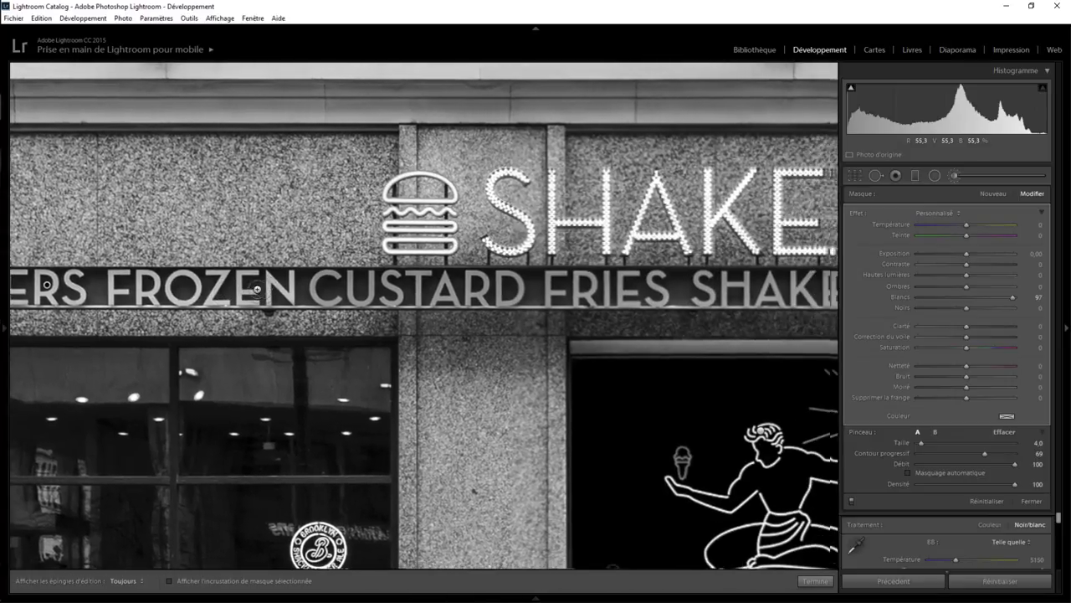
pyautogui.press('h')
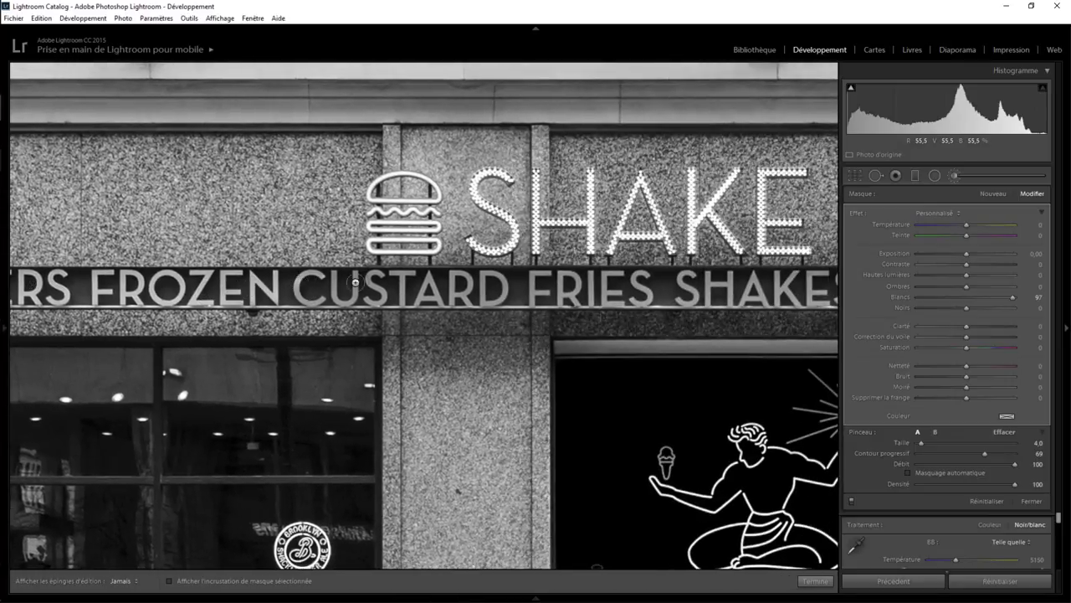
pyautogui.moveTo(356, 282)
pyautogui.mouseDown()
pyautogui.moveTo(509, 297)
pyautogui.moveTo(306, 295)
pyautogui.moveTo(286, 279)
pyautogui.mouseUp()
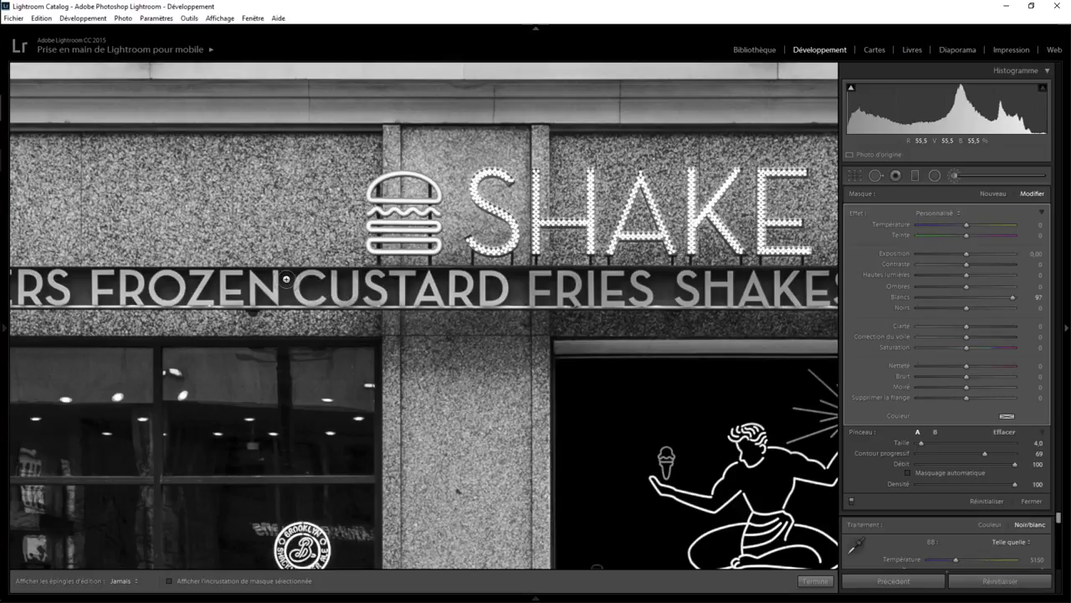
pyautogui.moveTo(384, 283)
pyautogui.mouseDown()
pyautogui.moveTo(502, 284)
pyautogui.moveTo(381, 288)
pyautogui.mouseUp()
pyautogui.press('h')
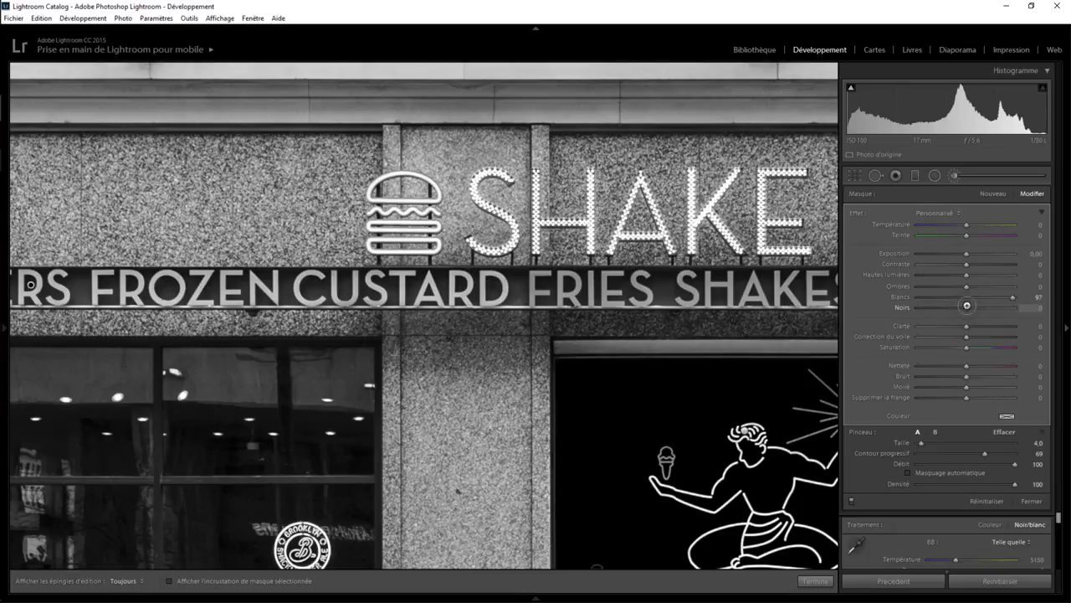
pyautogui.moveTo(966, 306); pyautogui.dragTo(958, 307)
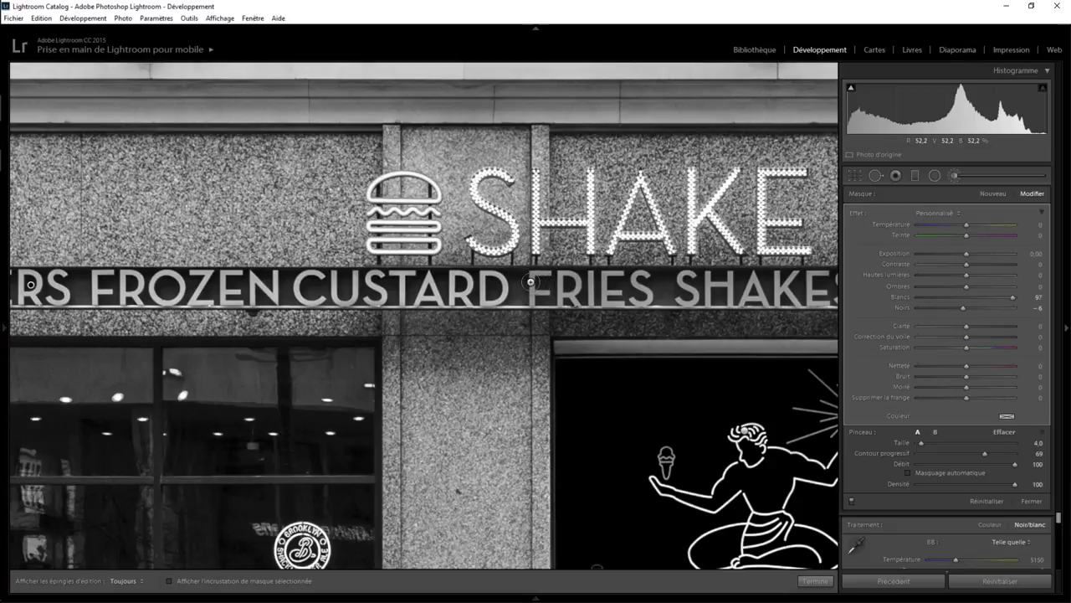
pyautogui.press('h')
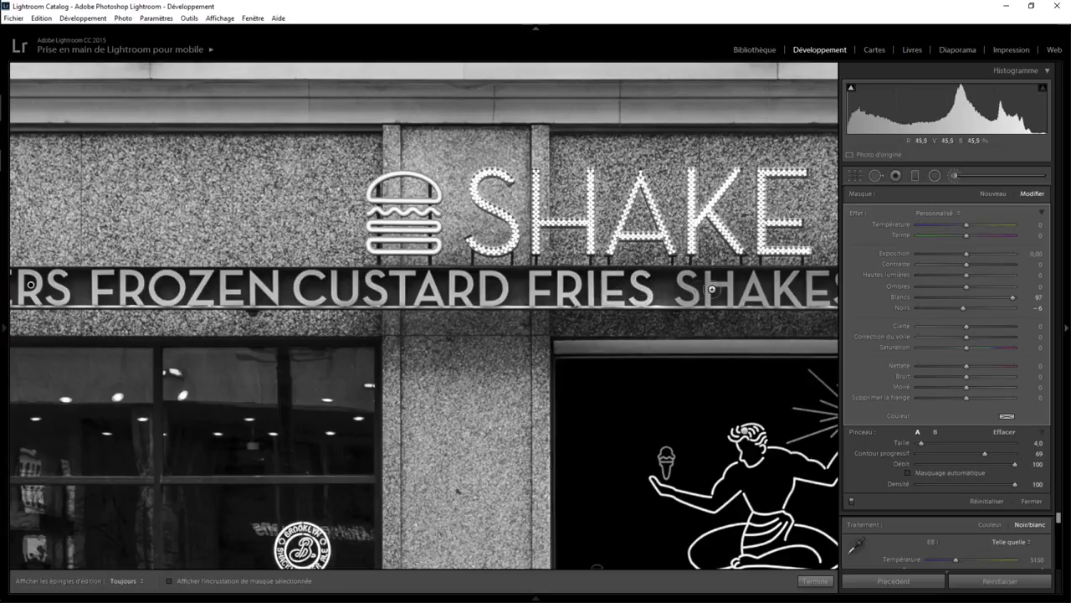
# Pan along the sign and paint the HOT DOGS lettering, moving on to FLOATS.
pyautogui.moveTo(743, 291); pyautogui.dragTo(218, 285)
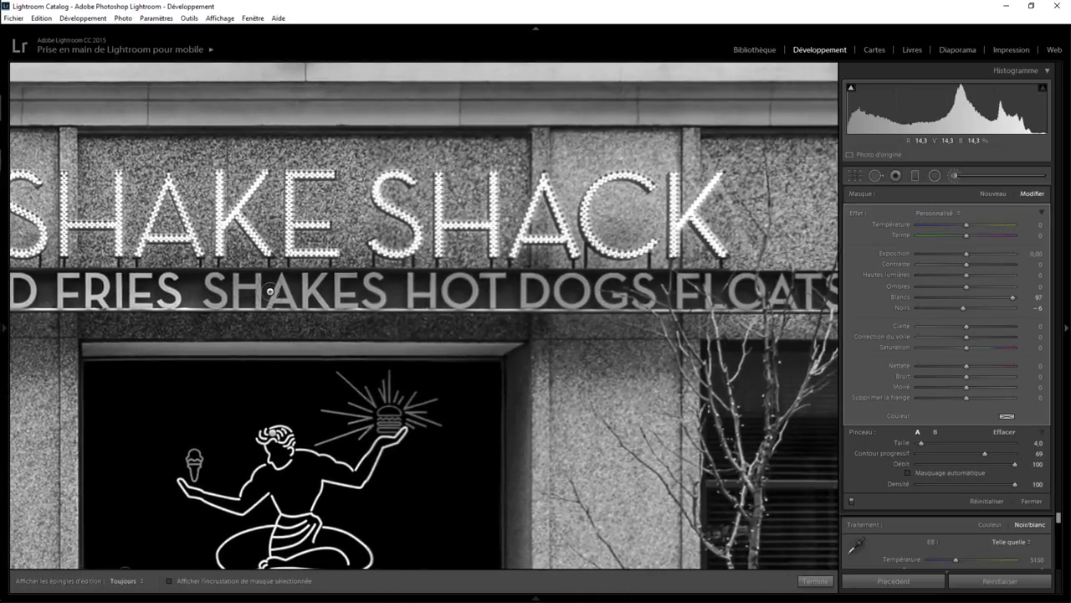
pyautogui.press('h')
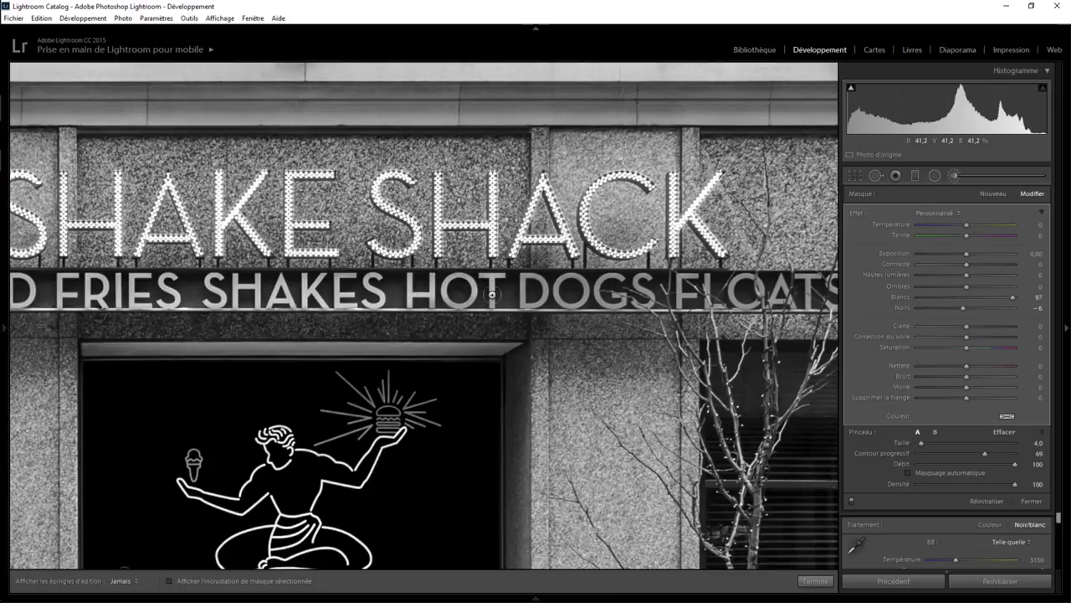
pyautogui.moveTo(589, 283); pyautogui.dragTo(626, 285)
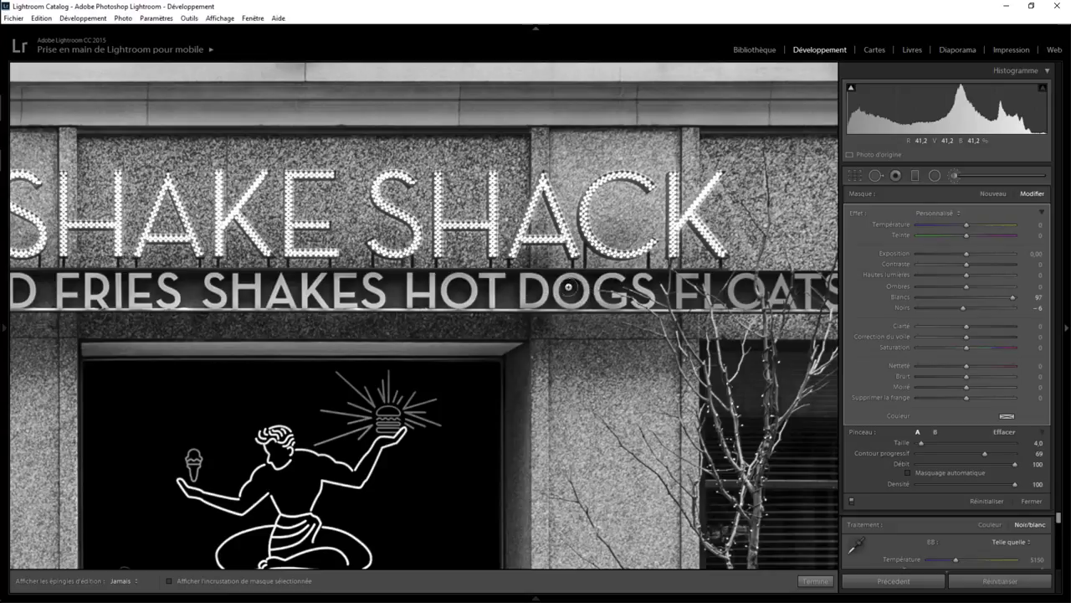
pyautogui.press('h')
pyautogui.moveTo(620, 294)
pyautogui.mouseDown()
pyautogui.moveTo(377, 294)
pyautogui.moveTo(735, 287)
pyautogui.moveTo(550, 299)
pyautogui.moveTo(761, 301)
pyautogui.moveTo(348, 297)
pyautogui.mouseUp()
pyautogui.press('h')
pyautogui.press('h')
pyautogui.press('h')
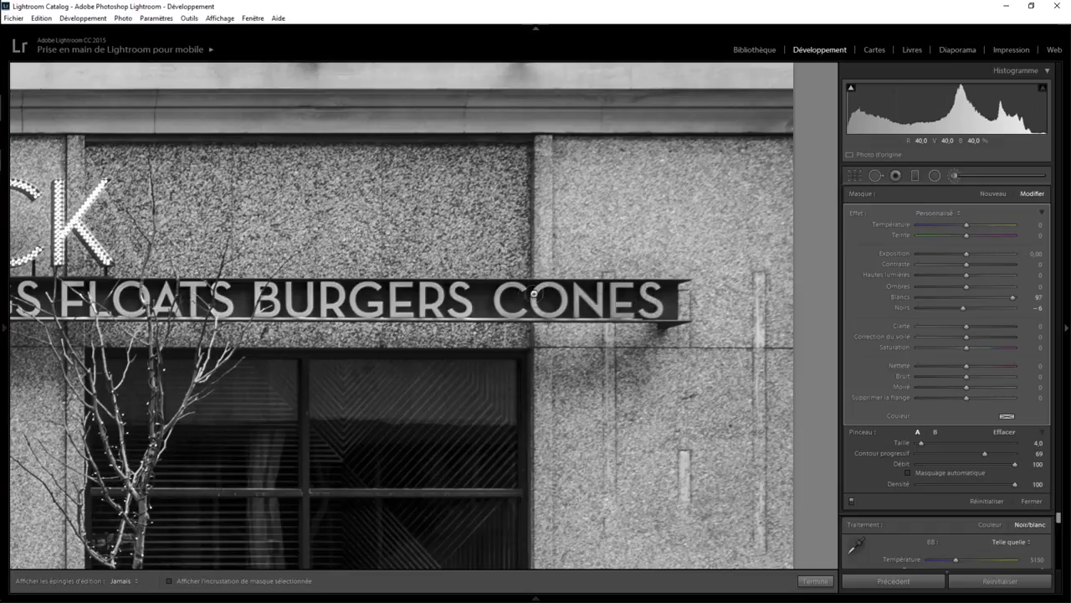
# Close the brush, fit the whole storefront in view, and raise B&W Yellow to +37.
pyautogui.click(815, 580)
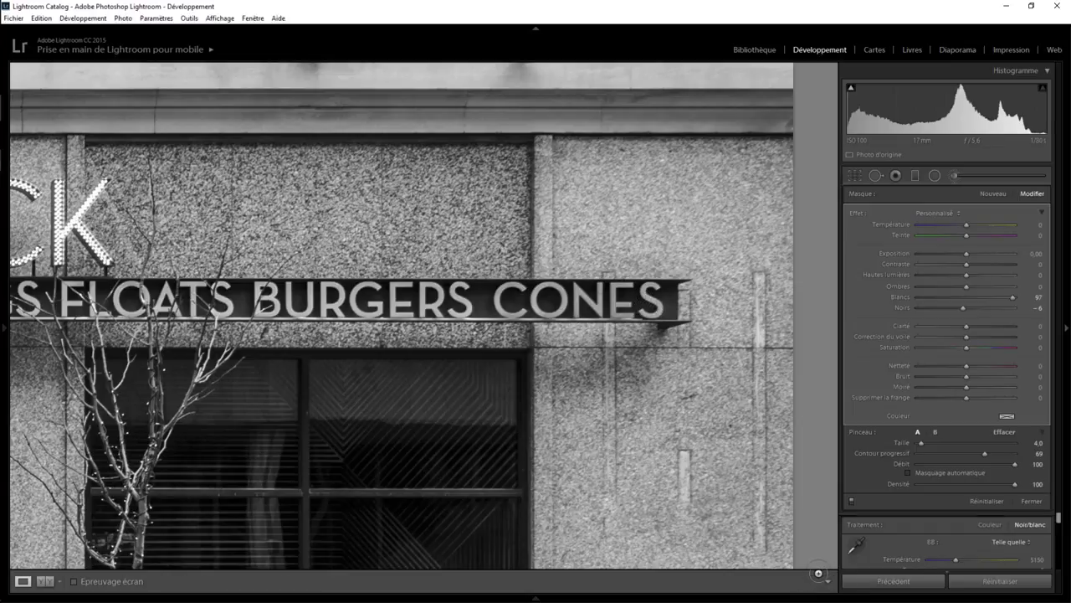
pyautogui.click(516, 350)
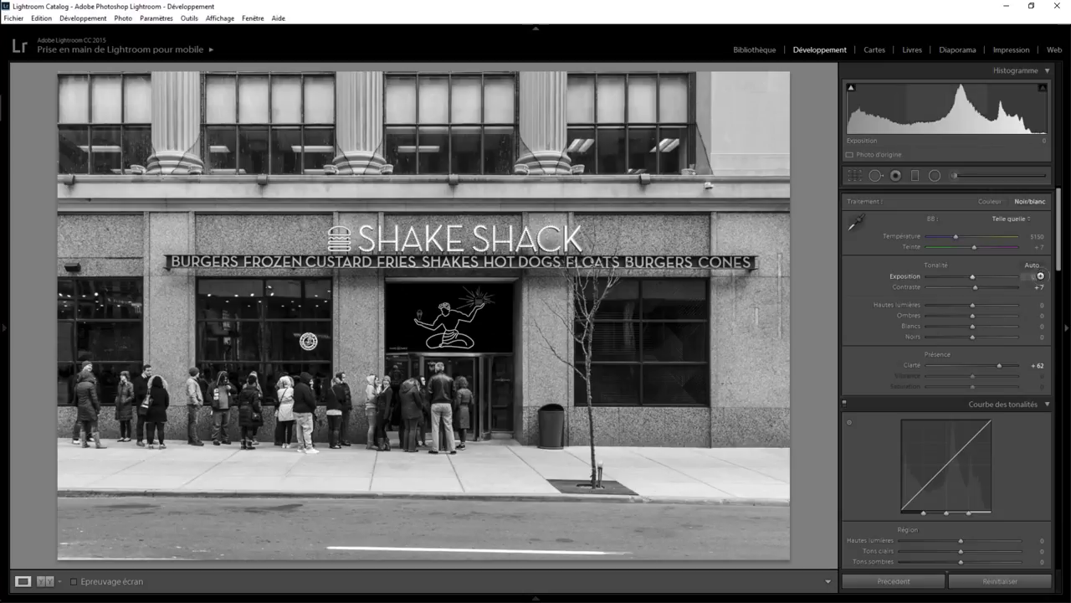
pyautogui.moveTo(1057, 260)
pyautogui.mouseDown()
pyautogui.moveTo(1061, 393)
pyautogui.moveTo(1066, 305)
pyautogui.mouseUp()
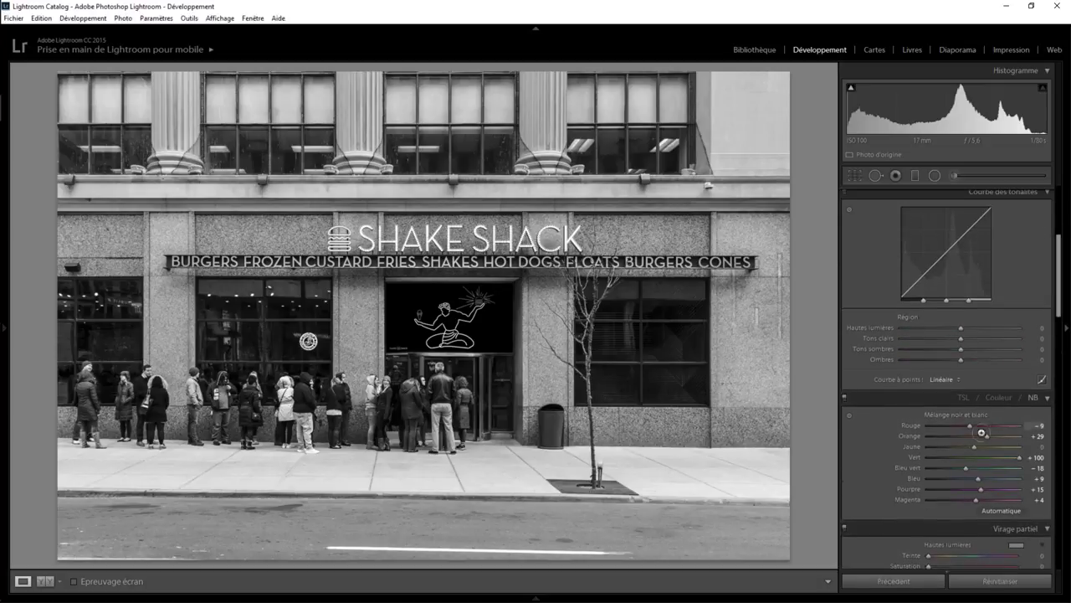
pyautogui.moveTo(972, 446); pyautogui.dragTo(1002, 445)
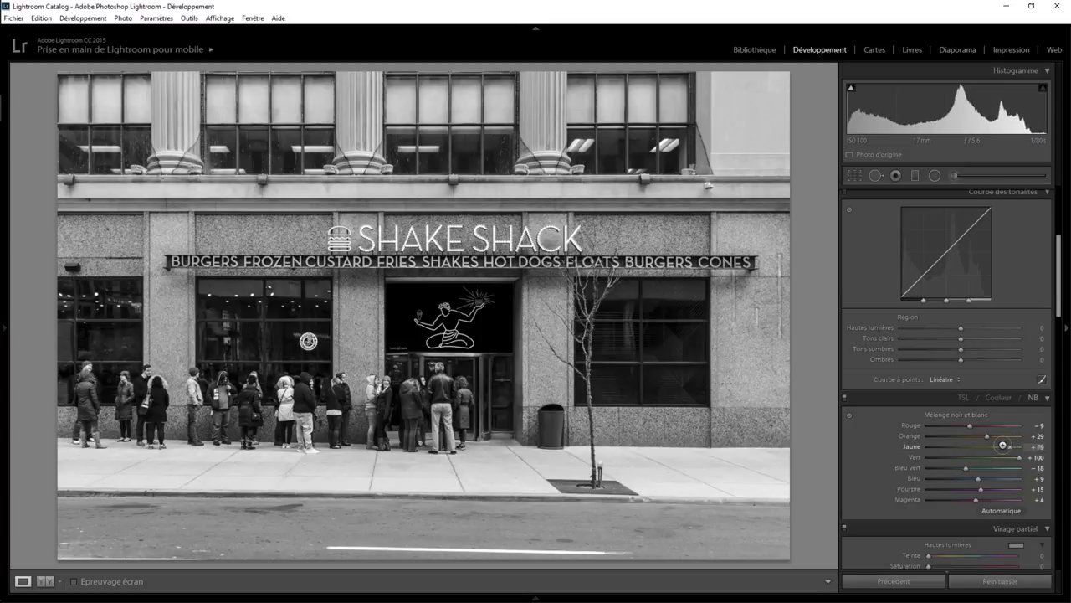
# Add a post-crop vignette with Amount about −22 to darken the photo's edges.
pyautogui.scroll(-2, 1065, 389)
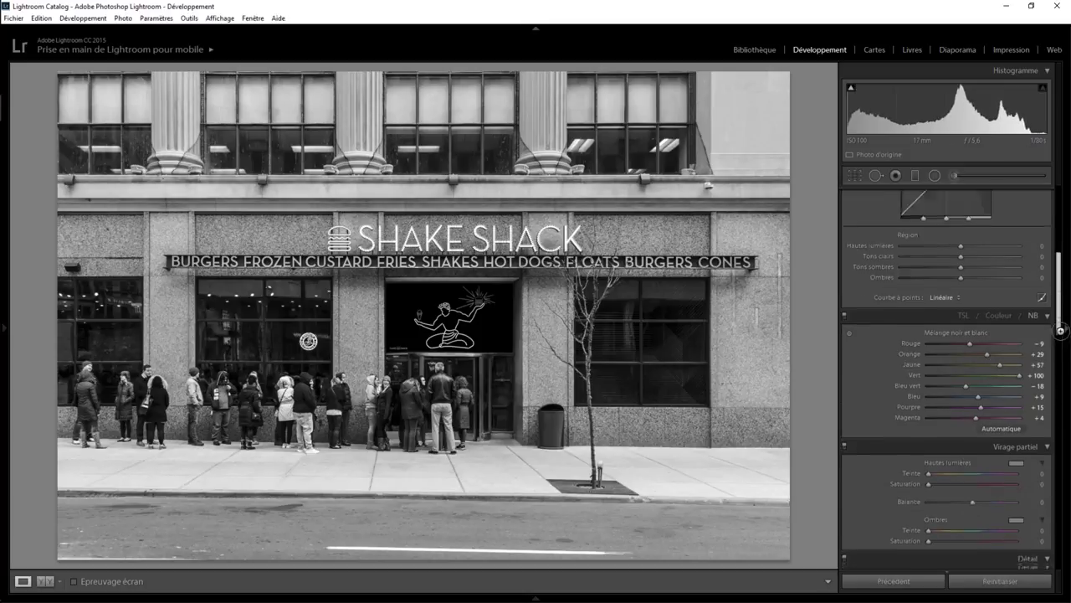
pyautogui.scroll(-3, 1064, 389)
pyautogui.scroll(-3, 1062, 390)
pyautogui.scroll(-2, 1062, 390)
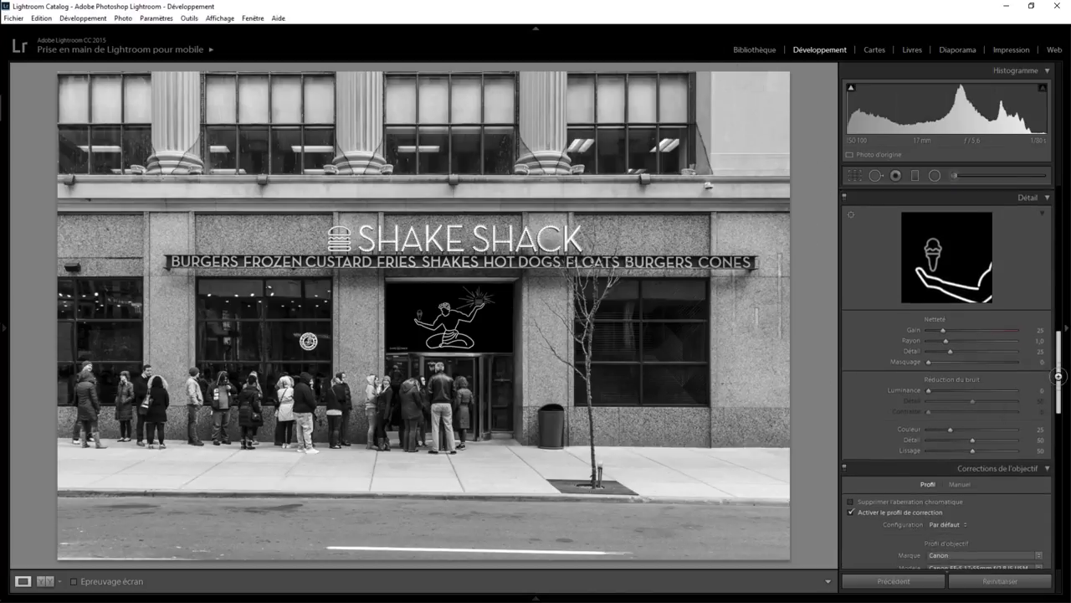
pyautogui.scroll(-3, 1050, 385)
pyautogui.scroll(-3, 1042, 410)
pyautogui.scroll(-2, 1033, 435)
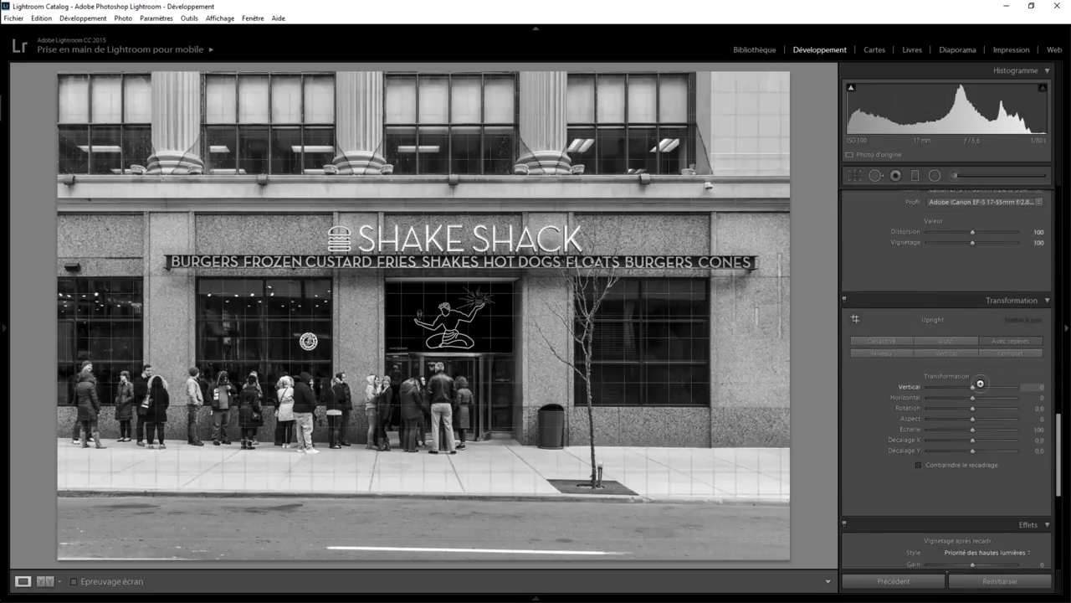
pyautogui.scroll(-3, 1056, 418)
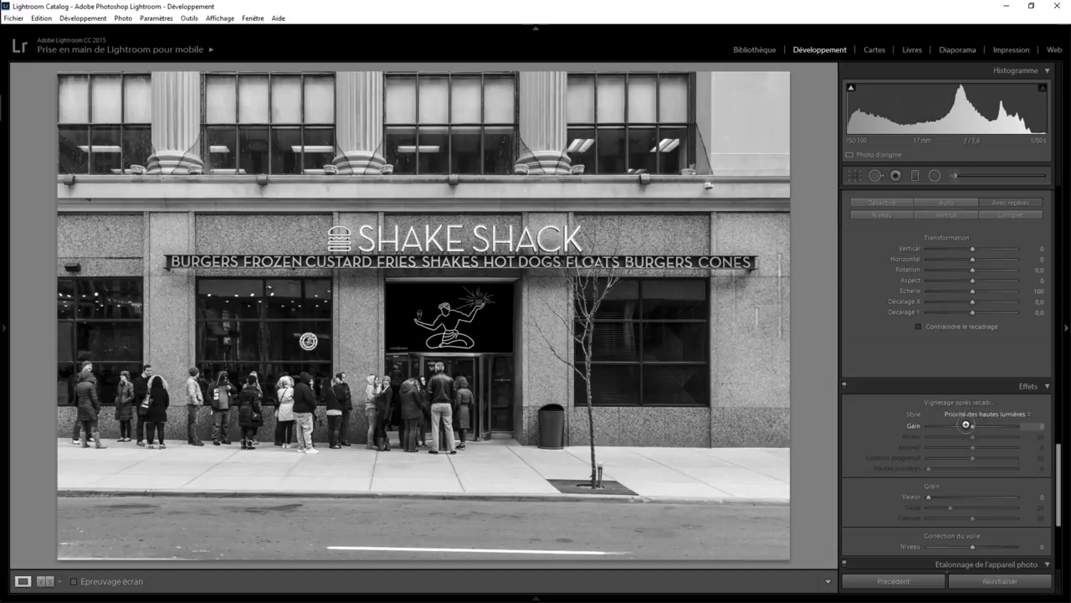
pyautogui.moveTo(966, 424); pyautogui.dragTo(959, 424)
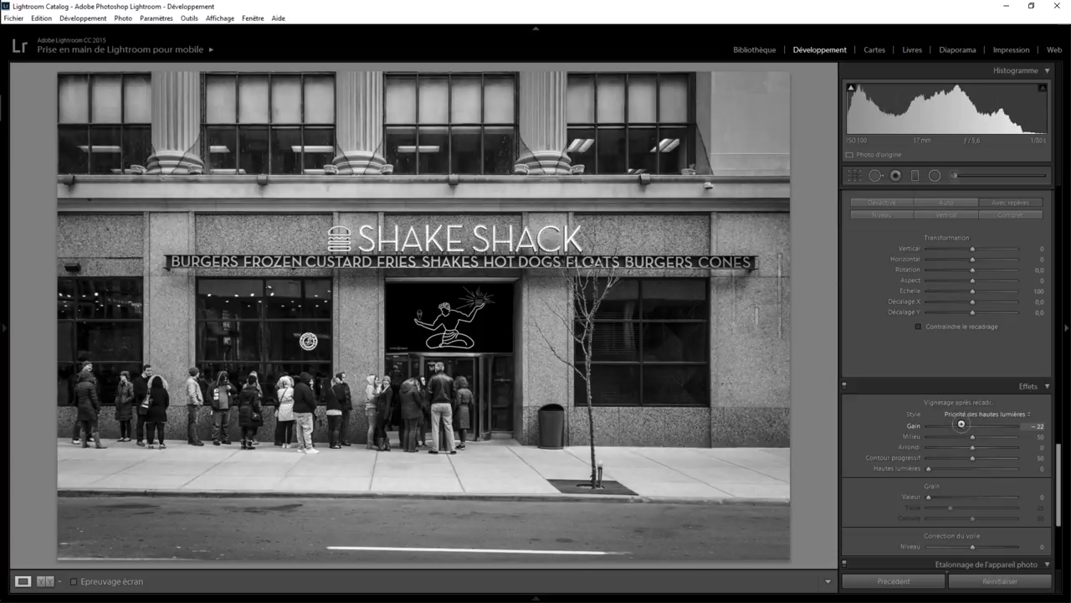
pyautogui.moveTo(1058, 454); pyautogui.dragTo(1057, 186)
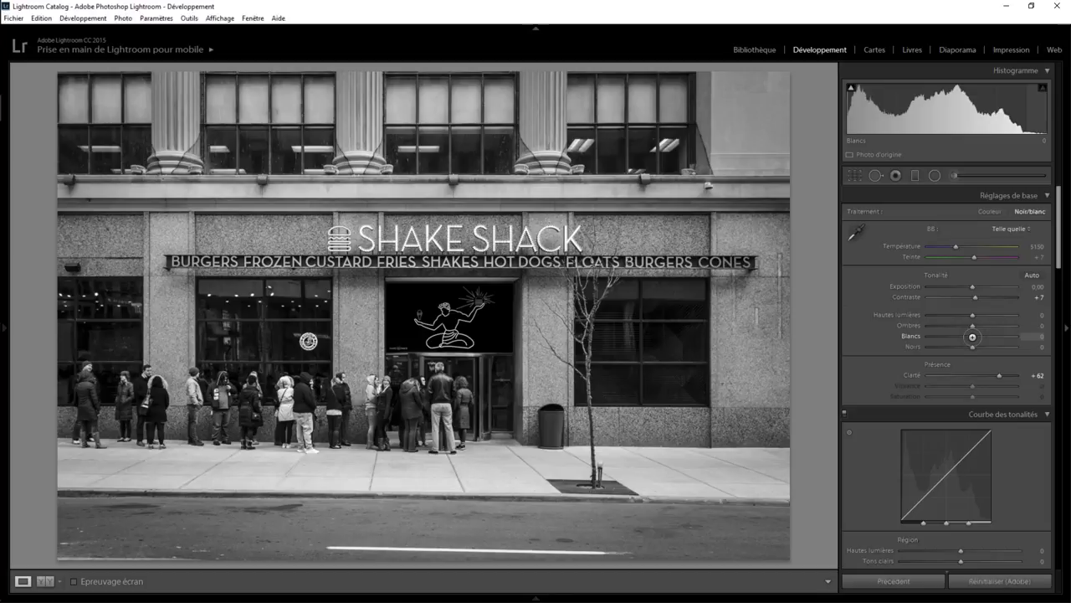
# Reset Whites in Basic settings, then set Whites to +27 and Blacks to -2.
pyautogui.scroll(-3, 972, 337)
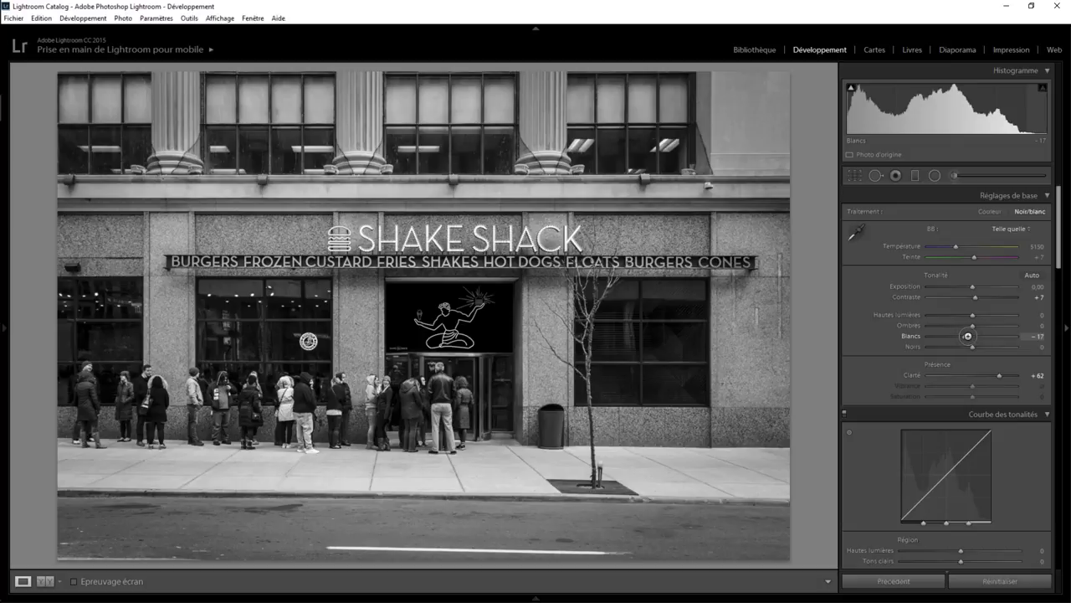
pyautogui.doubleClick(968, 335)
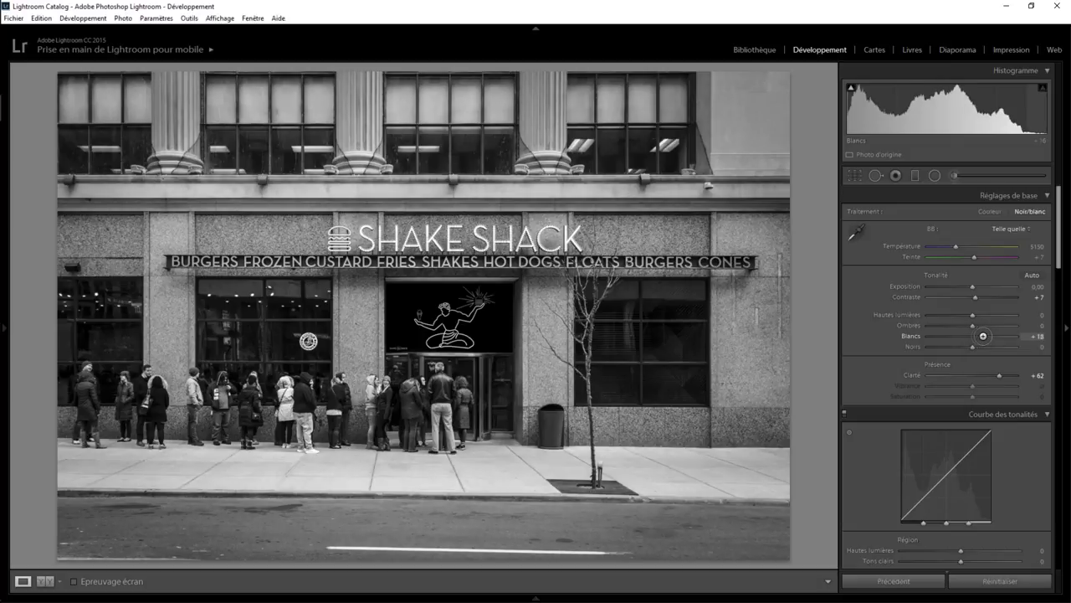
pyautogui.moveTo(983, 336)
pyautogui.mouseDown()
pyautogui.moveTo(958, 344)
pyautogui.moveTo(971, 345)
pyautogui.mouseUp()
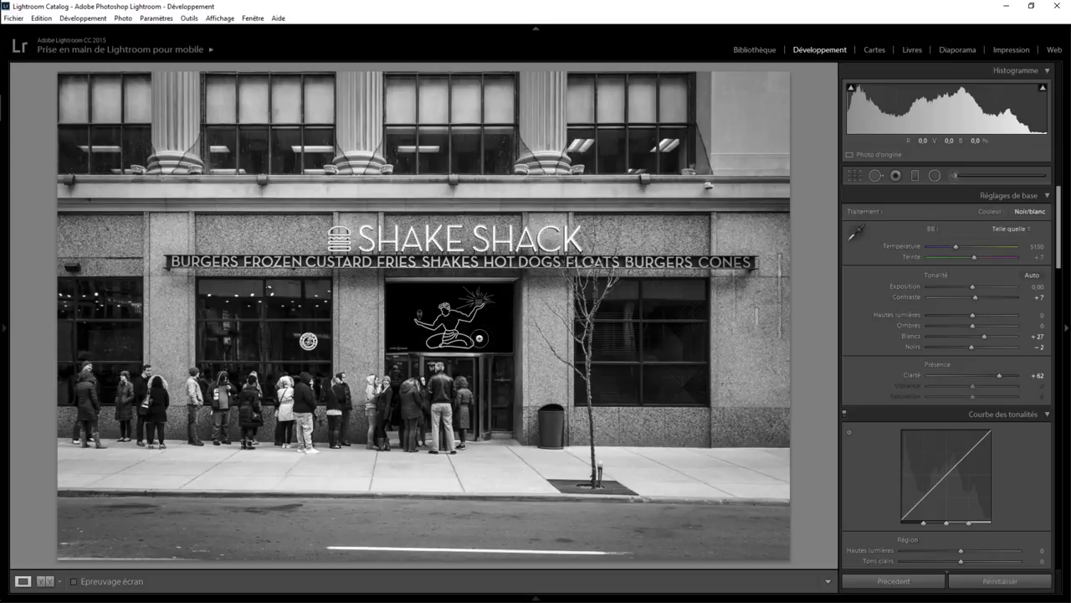
# Select the existing sign-lettering brush pin and raise its Exposure to 0.58.
pyautogui.click(953, 178)
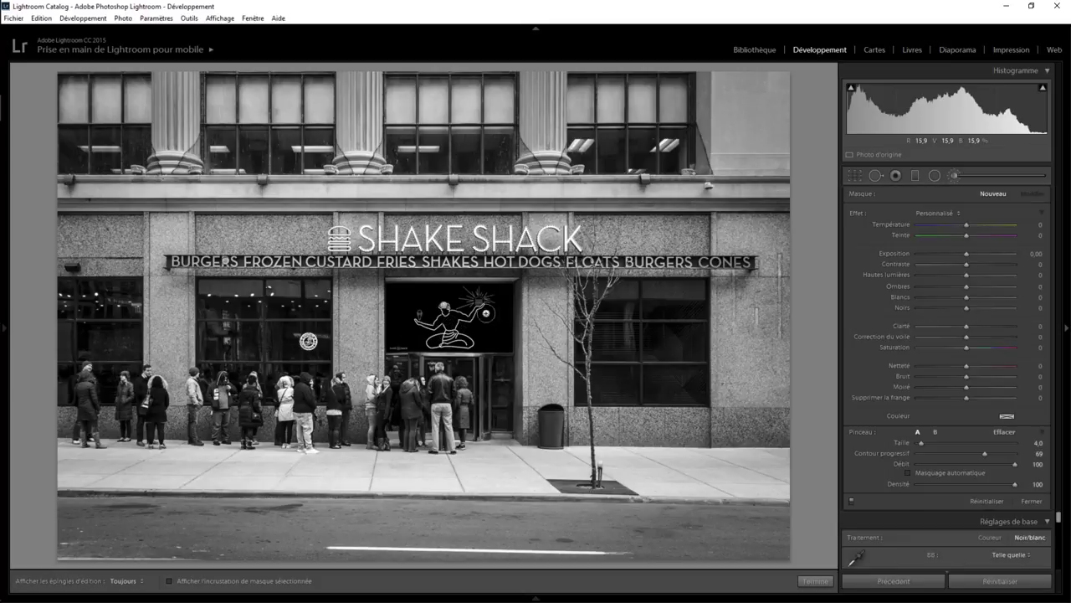
pyautogui.click(444, 307)
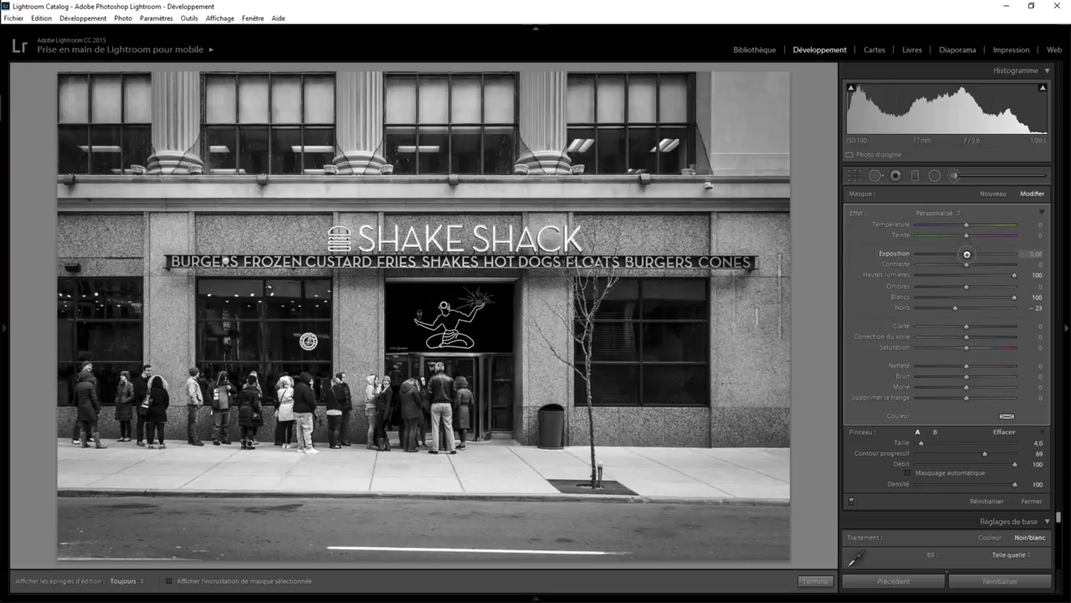
pyautogui.moveTo(972, 256); pyautogui.dragTo(975, 256)
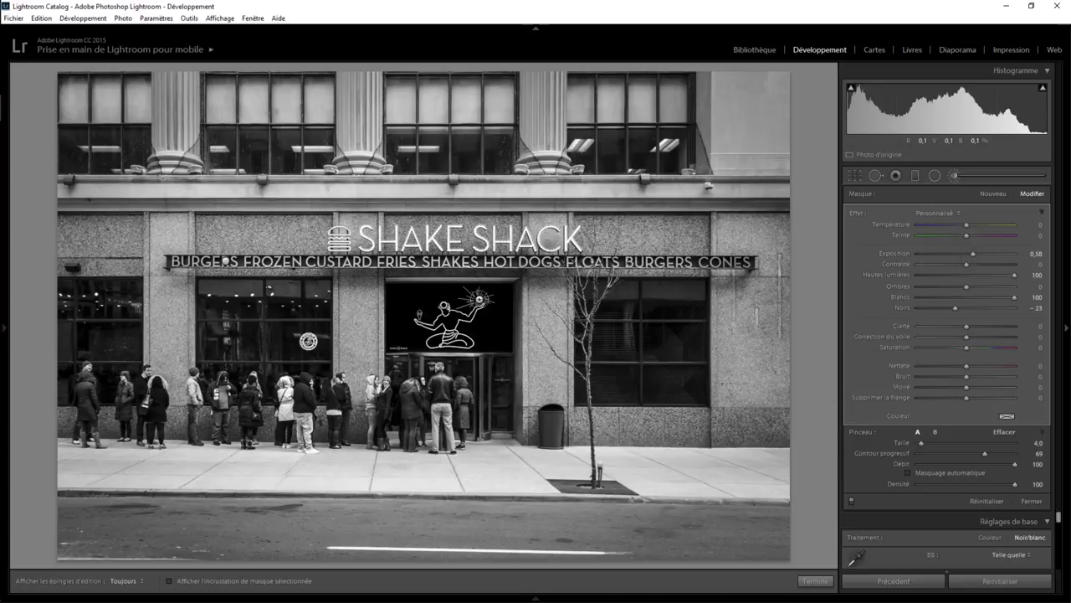
pyautogui.click(816, 580)
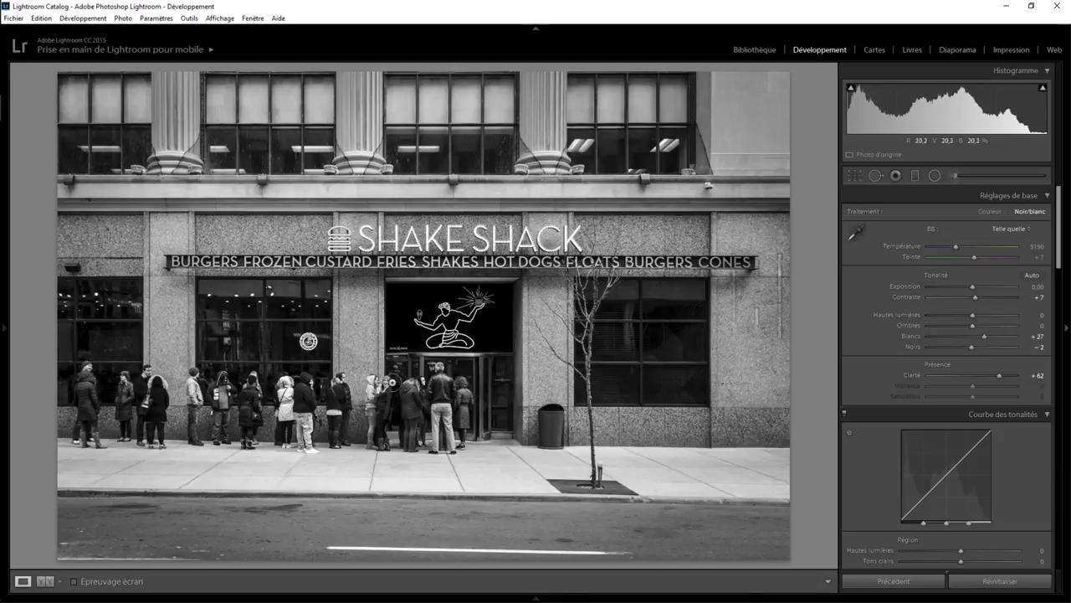
pyautogui.click(381, 398)
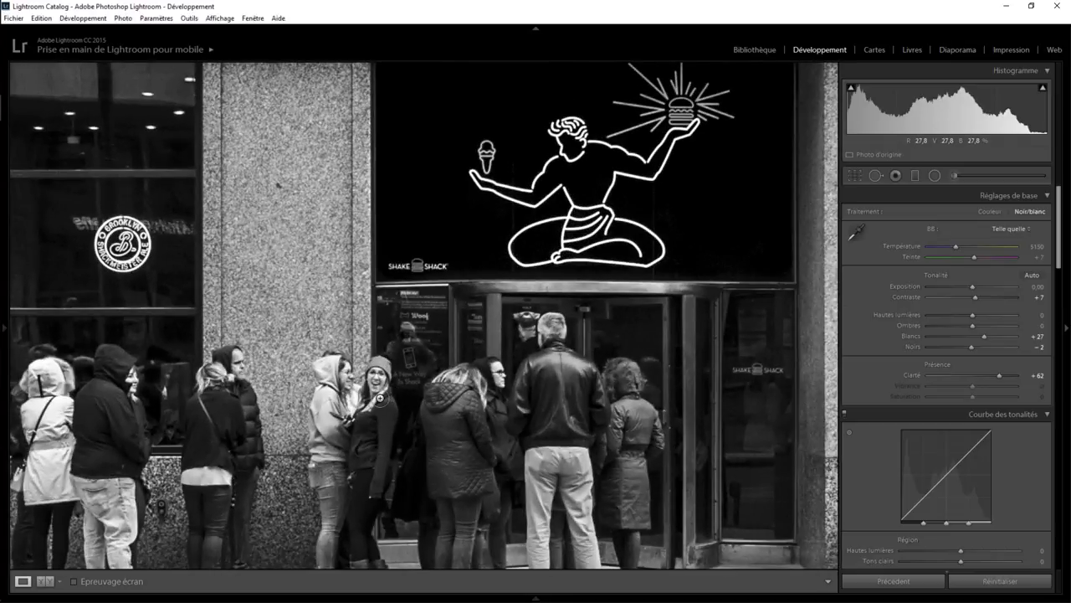
pyautogui.click(381, 398)
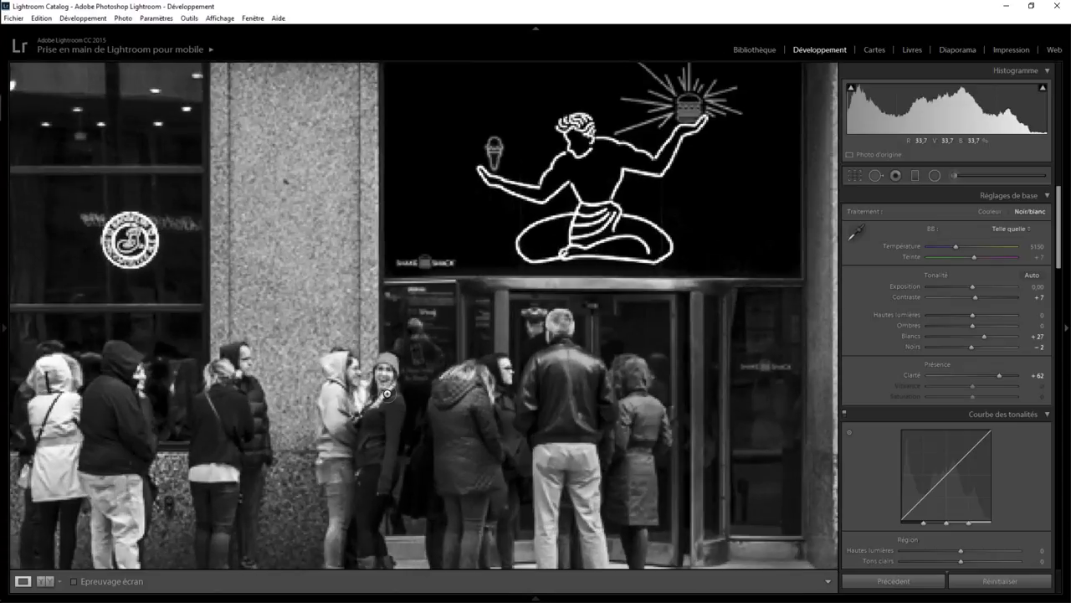
pyautogui.click(380, 396)
pyautogui.click(385, 403)
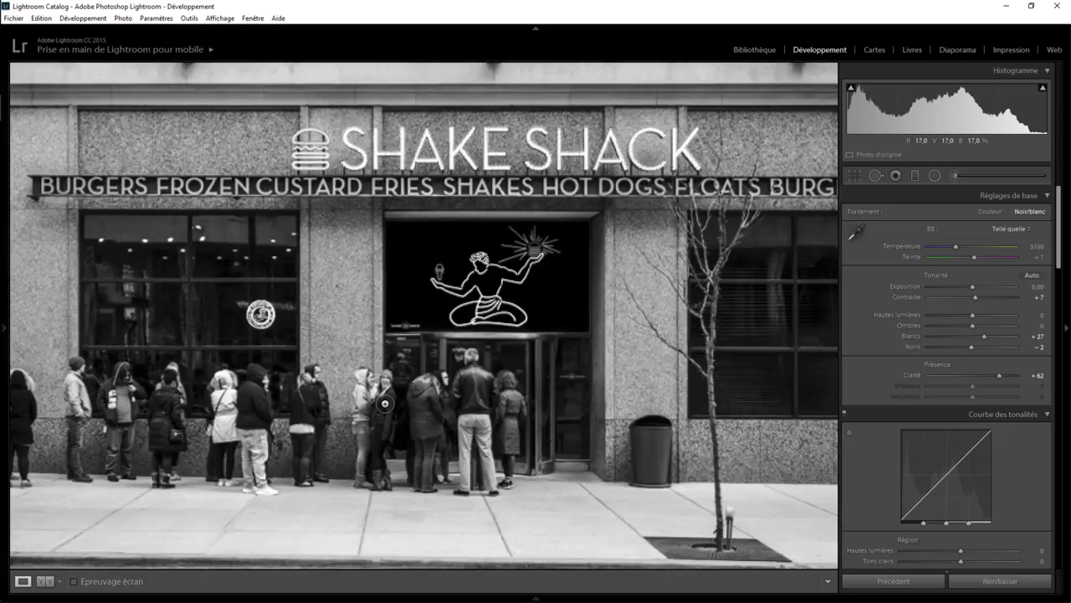
pyautogui.click(384, 408)
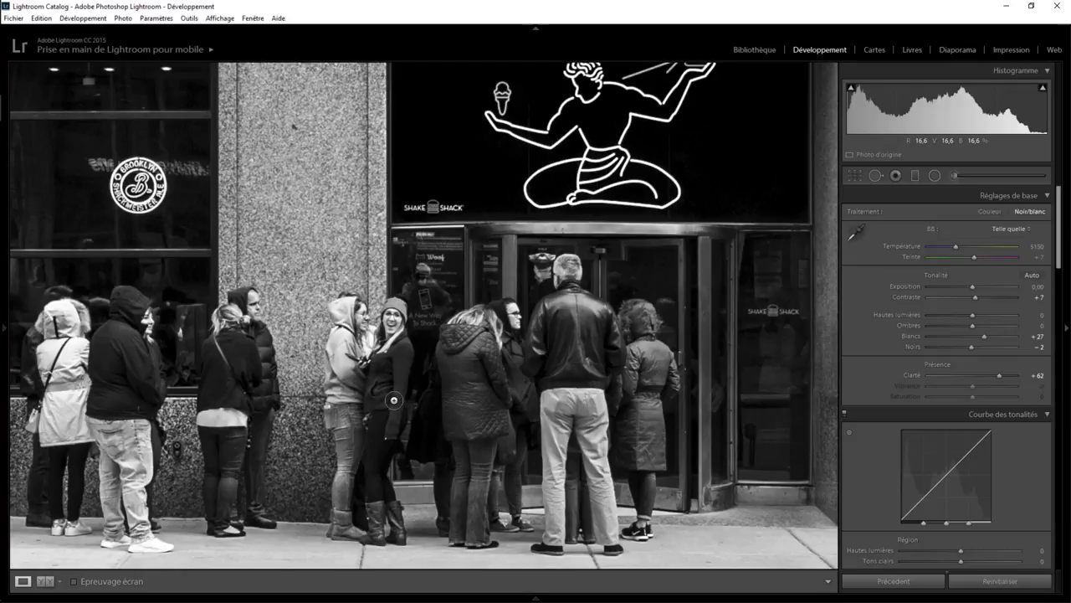
pyautogui.click(394, 400)
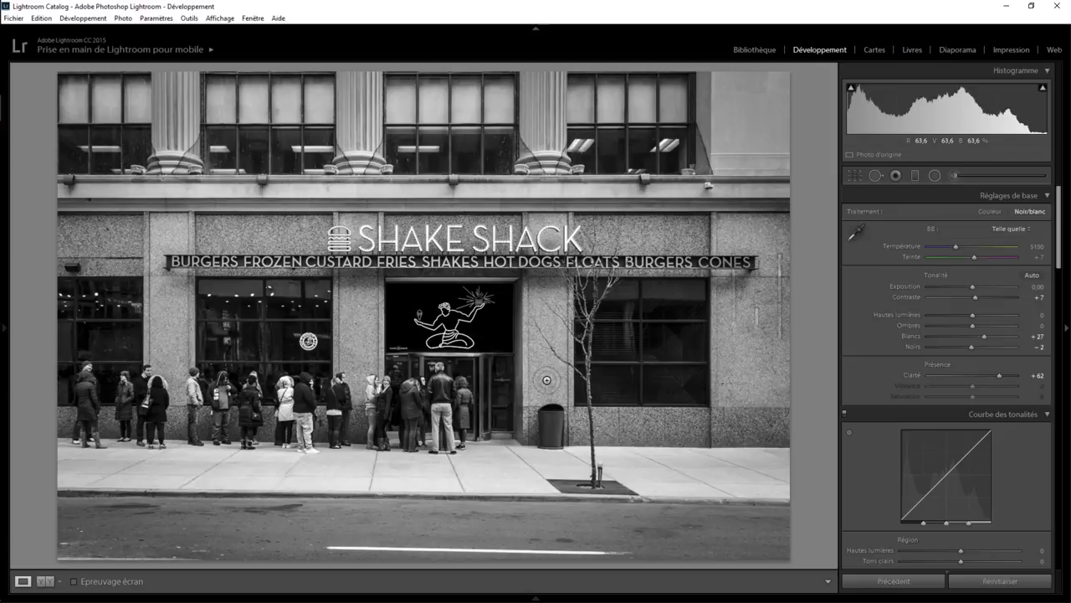
pyautogui.press('\\')
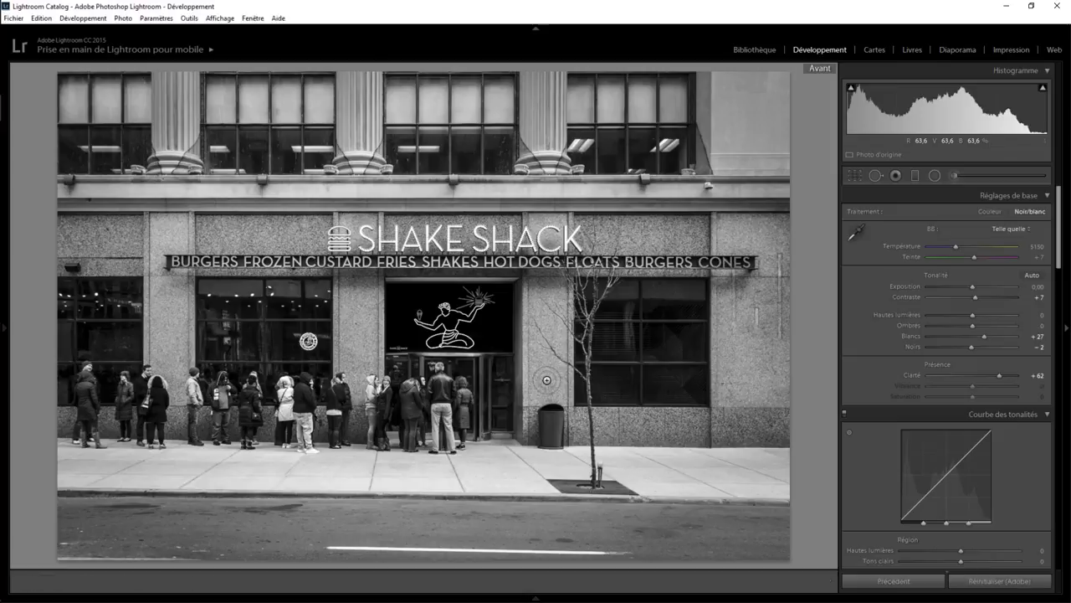
pyautogui.press('\\')
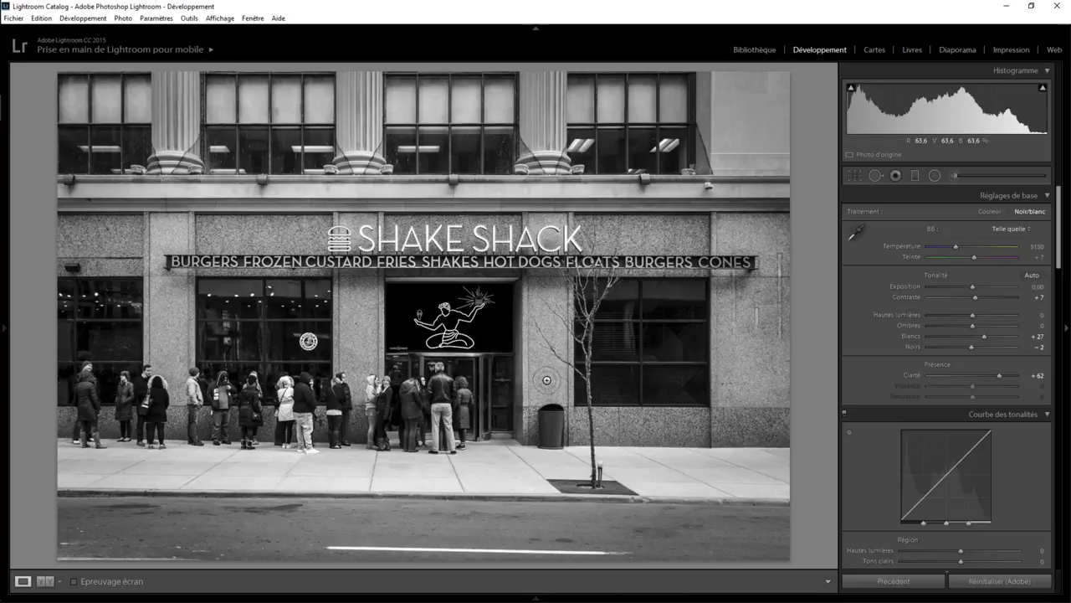
pyautogui.press('\\')
pyautogui.press('\\')
pyautogui.press('\\')
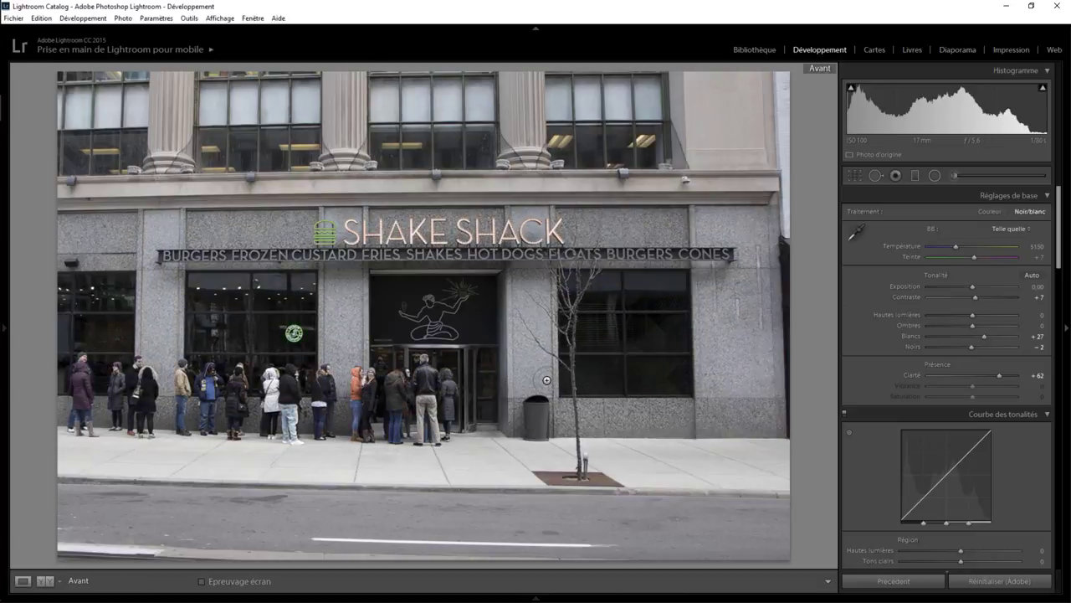
pyautogui.press('\\')
pyautogui.press('\\')
pyautogui.press('\\')
pyautogui.press('\\')
pyautogui.press('\\')
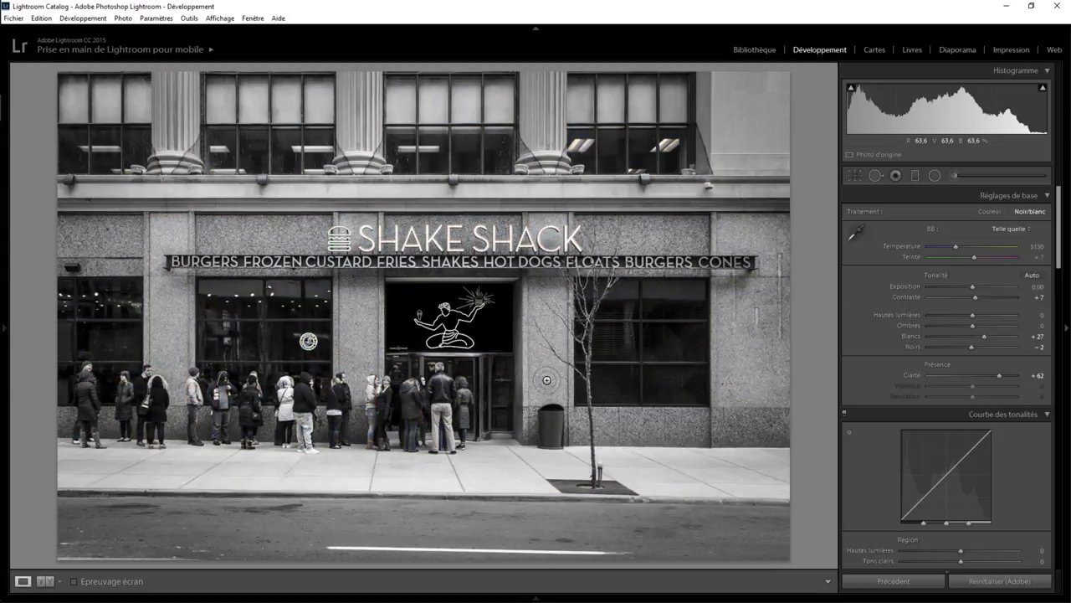
pyautogui.press('\\')
pyautogui.press('\\')
pyautogui.press('\\')
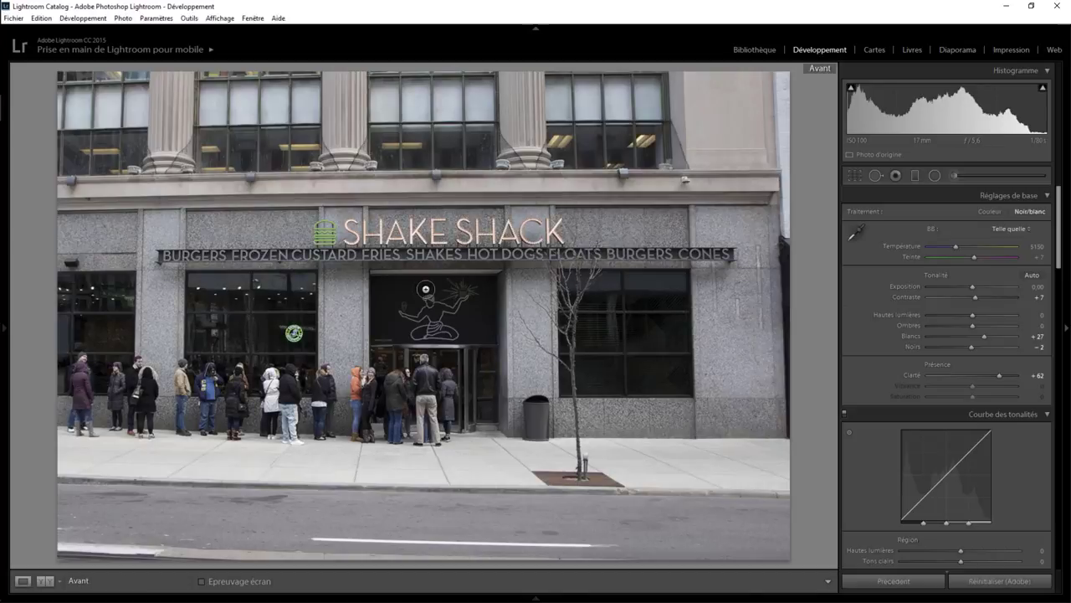
pyautogui.press('\\')
pyautogui.press('\\')
pyautogui.press('\\')
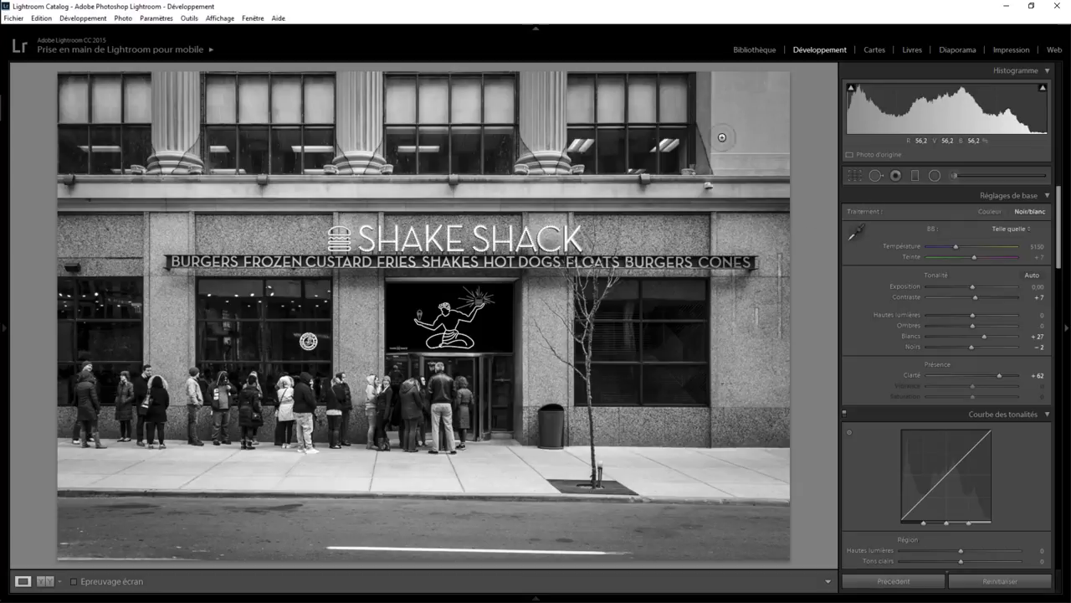
pyautogui.click(935, 175)
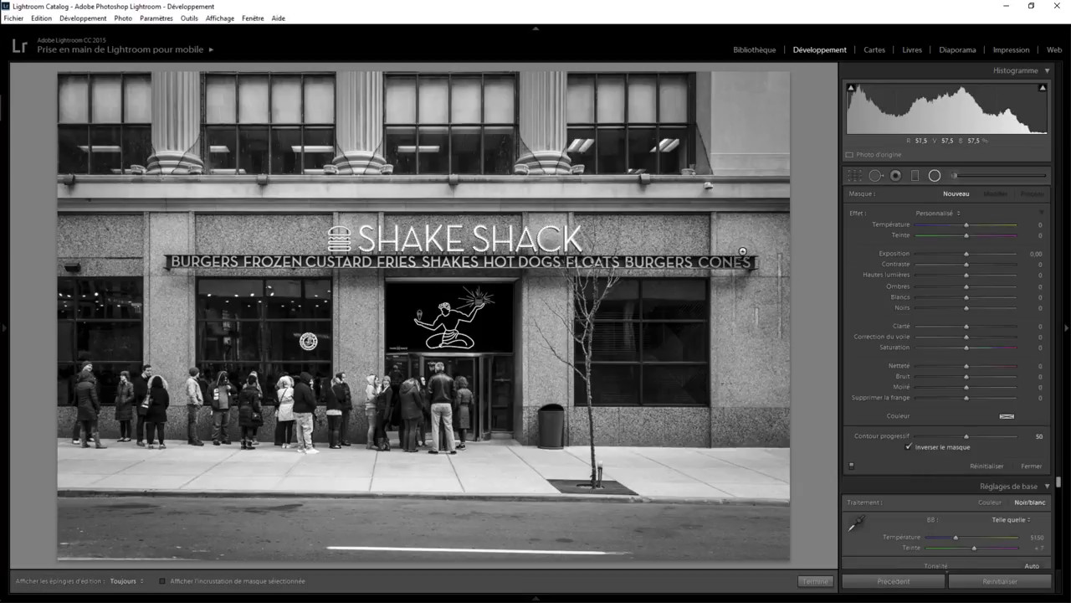
pyautogui.moveTo(710, 260)
pyautogui.mouseDown()
pyautogui.moveTo(767, 286)
pyautogui.moveTo(755, 262)
pyautogui.mouseUp()
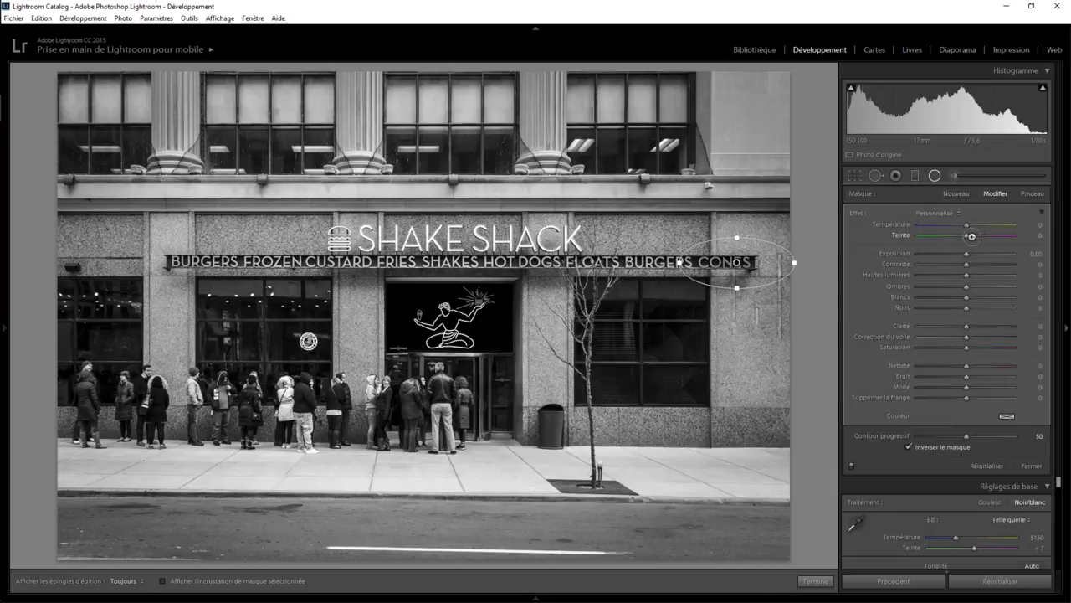
pyautogui.moveTo(965, 254); pyautogui.dragTo(968, 256)
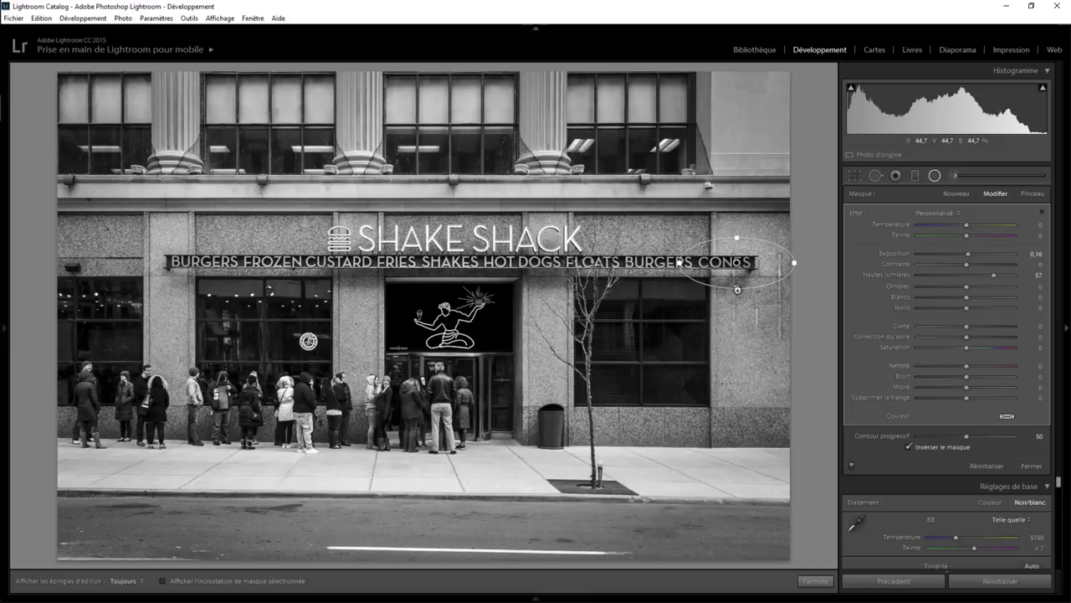
pyautogui.moveTo(740, 263)
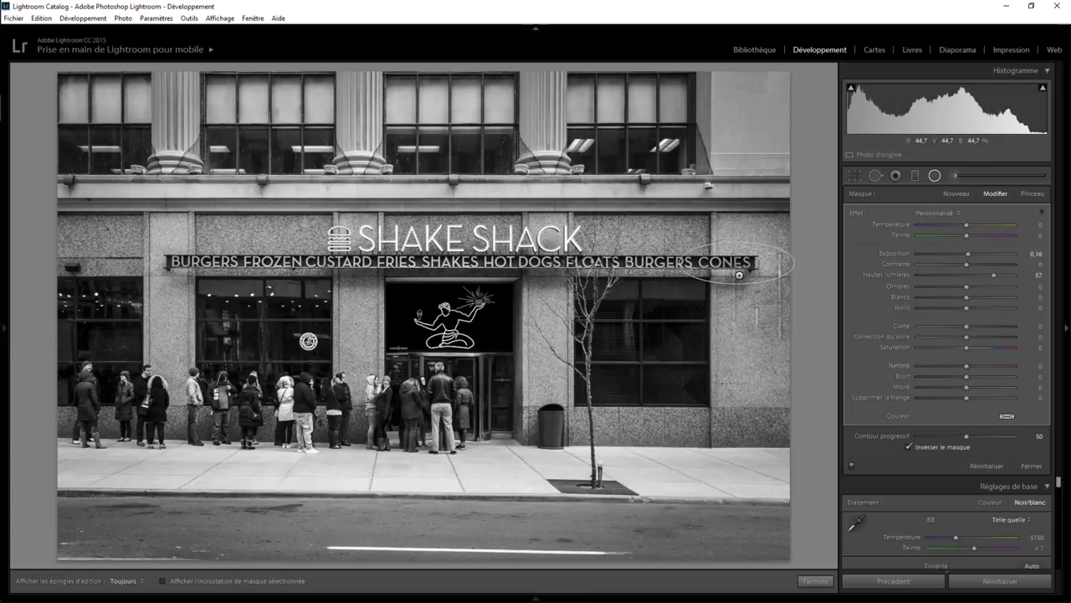
pyautogui.moveTo(741, 264); pyautogui.dragTo(748, 263)
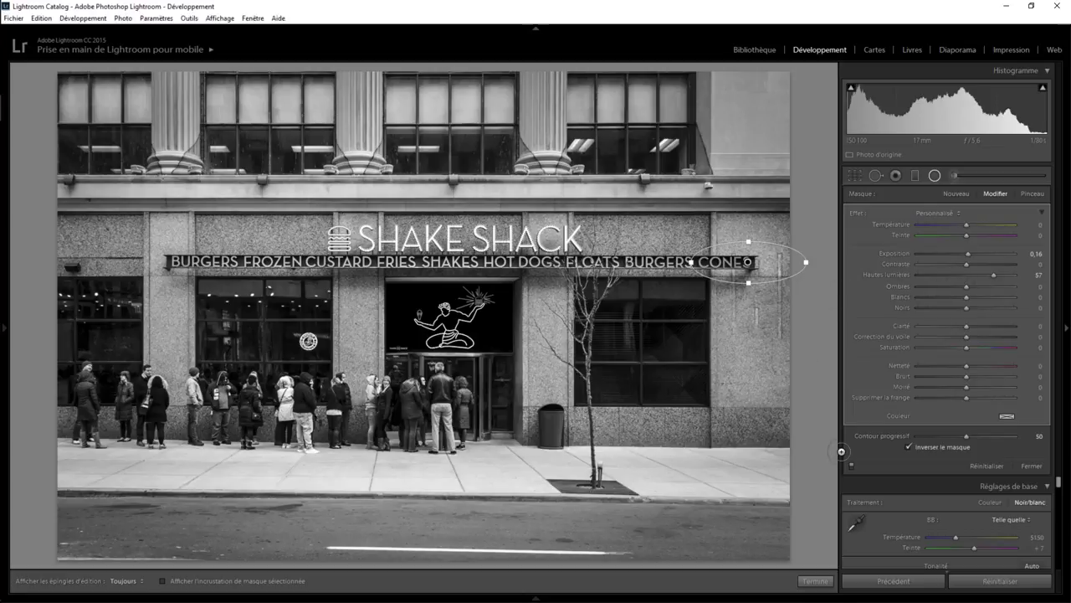
pyautogui.moveTo(970, 254); pyautogui.dragTo(971, 255)
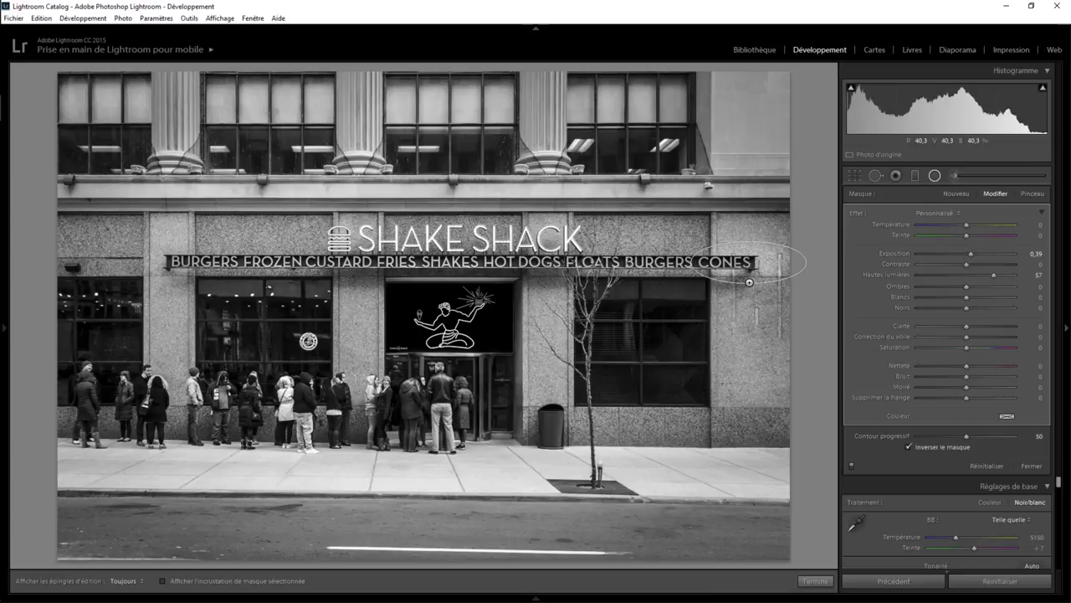
pyautogui.moveTo(749, 282); pyautogui.dragTo(749, 280)
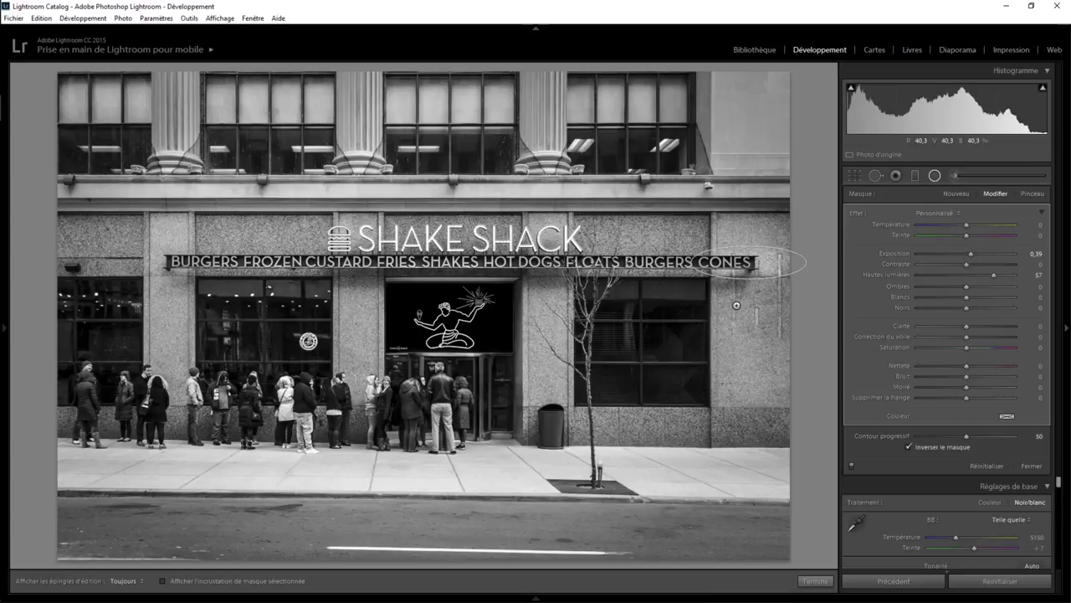
pyautogui.click(815, 580)
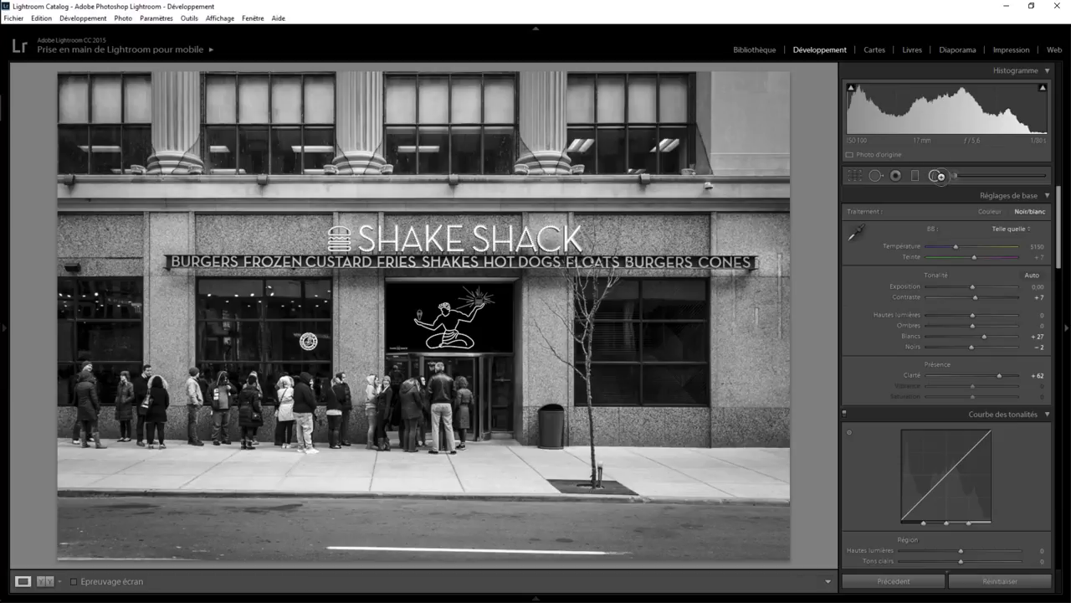
pyautogui.click(941, 177)
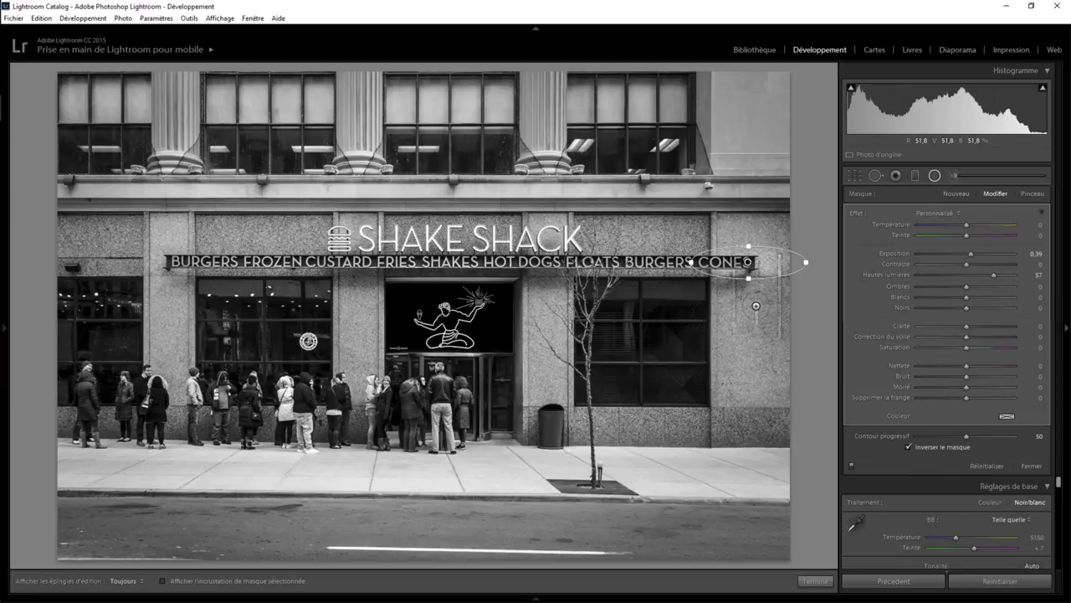
pyautogui.press('Delete')
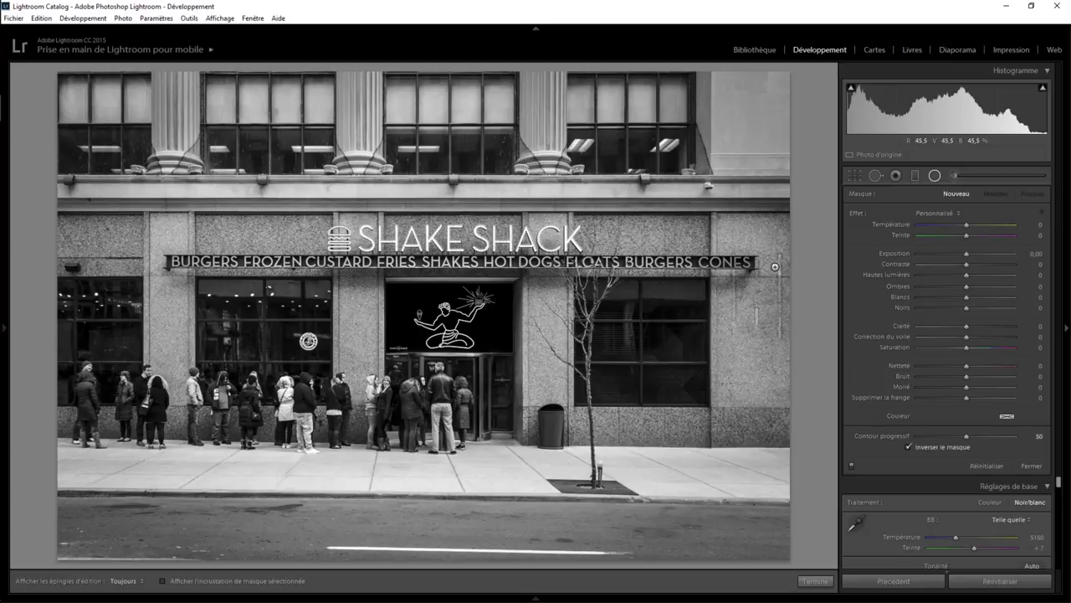
pyautogui.click(953, 176)
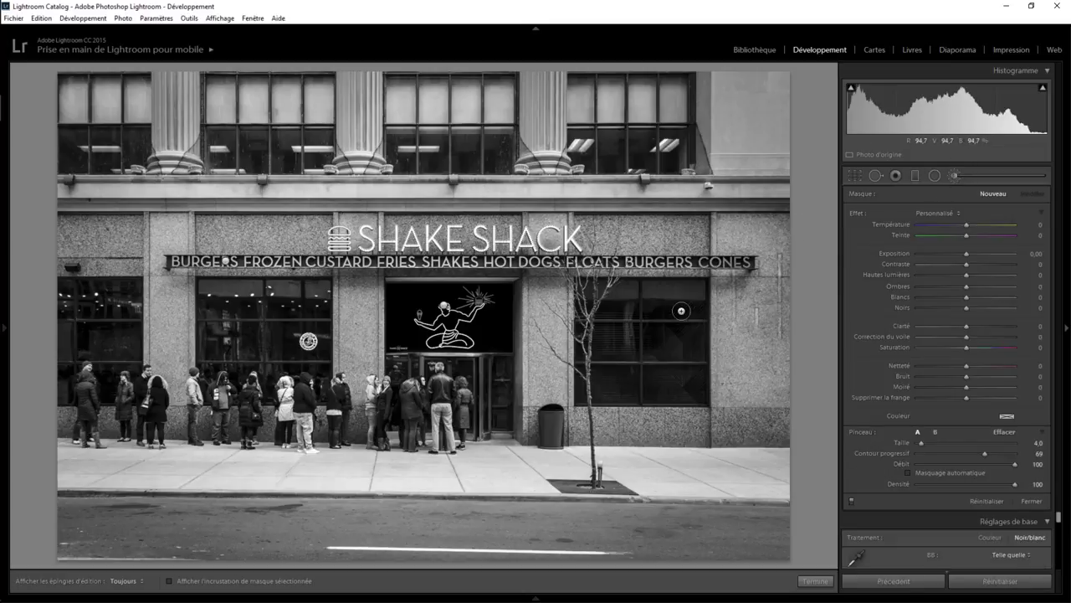
# Zoom 1:1 on CONES and set up a brush with Highlights +100 and Whites 71.
pyautogui.click(816, 580)
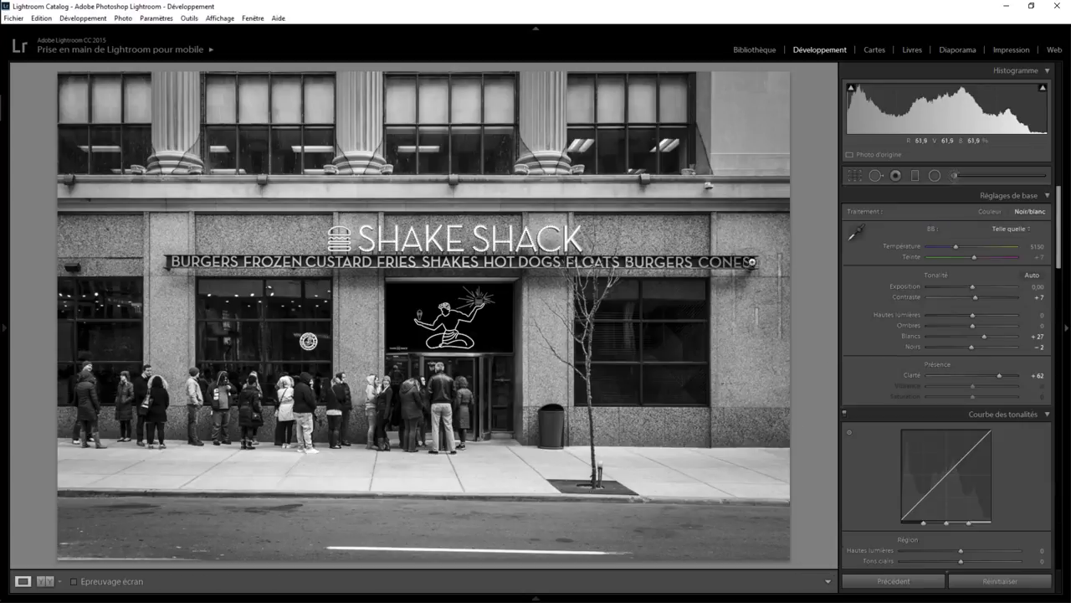
pyautogui.click(737, 267)
pyautogui.click(954, 175)
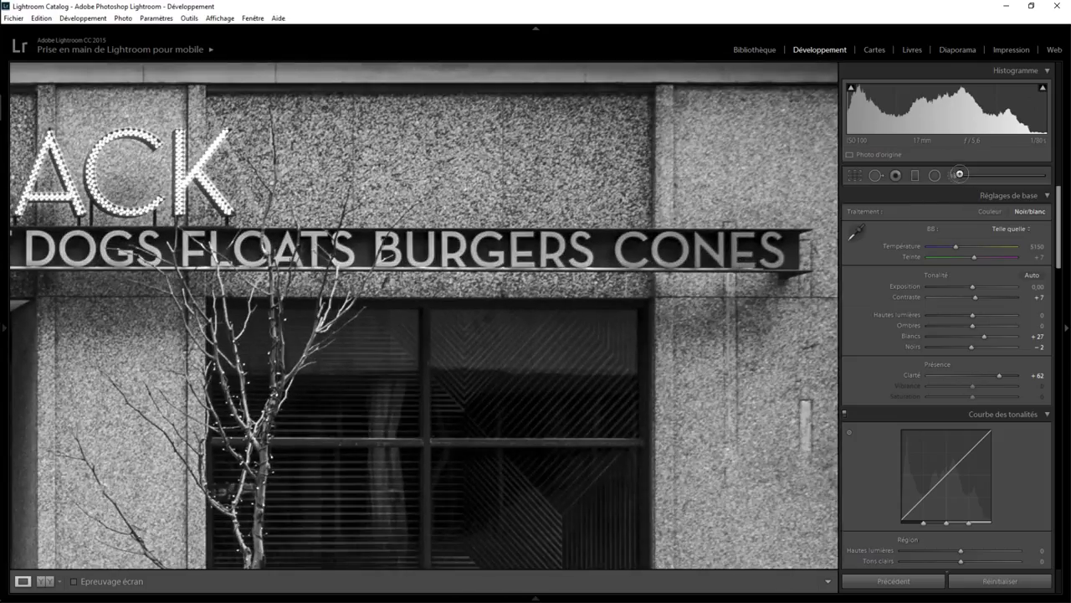
pyautogui.press('h')
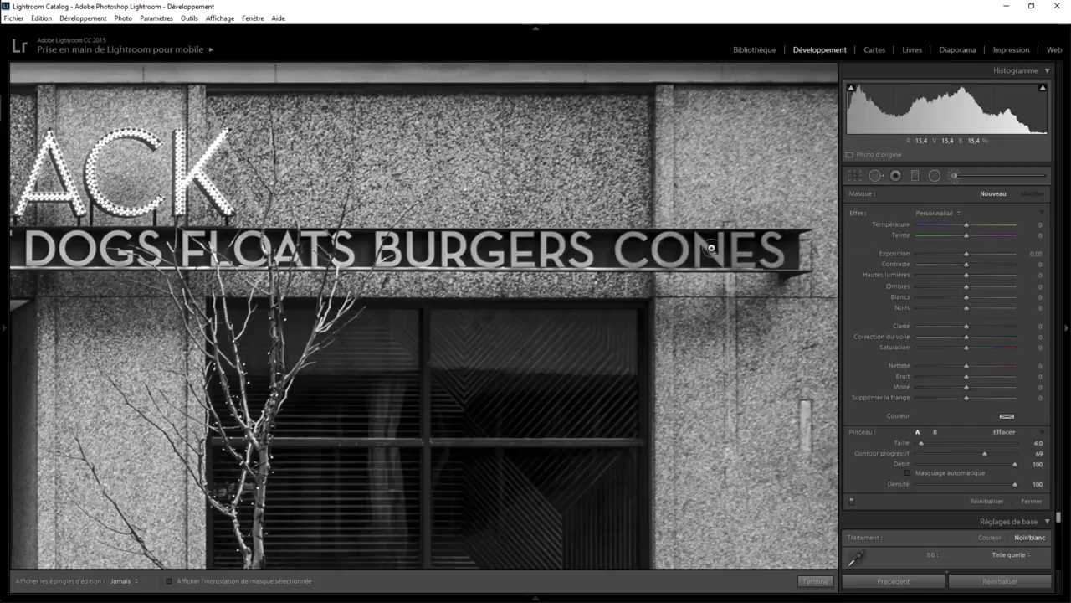
pyautogui.press('h')
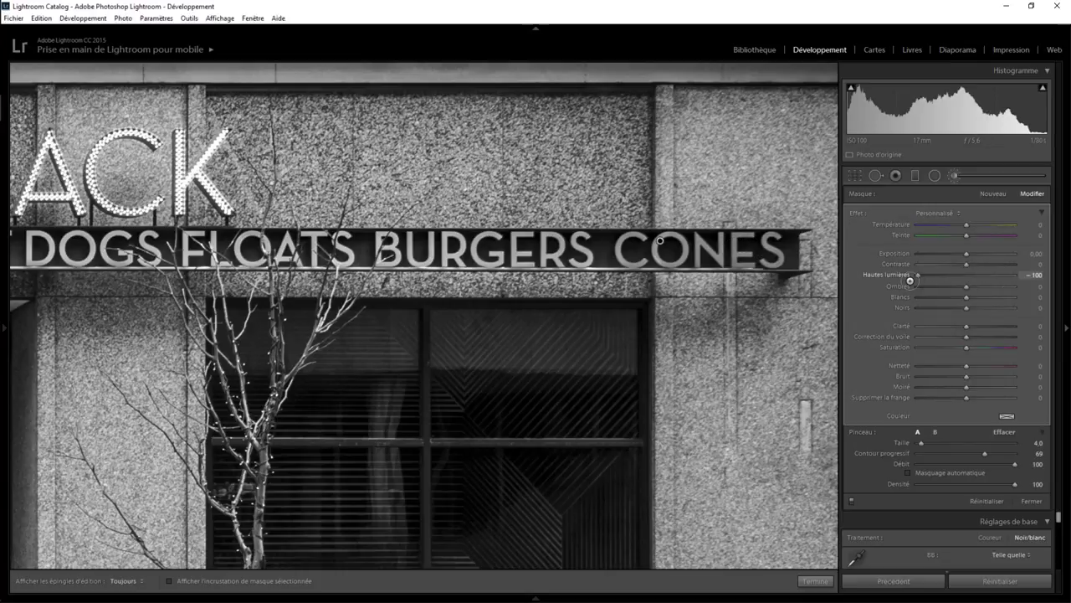
pyautogui.moveTo(918, 274); pyautogui.dragTo(1014, 275)
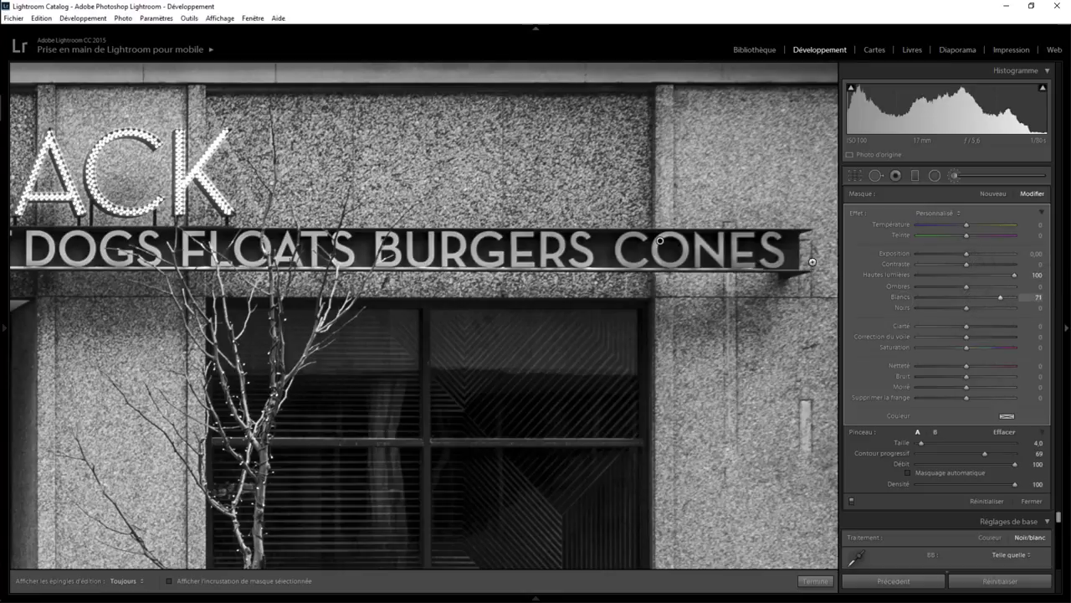
# Paint the brush over the CONES lettering, finish it, and return to the full storefront view.
pyautogui.press('h')
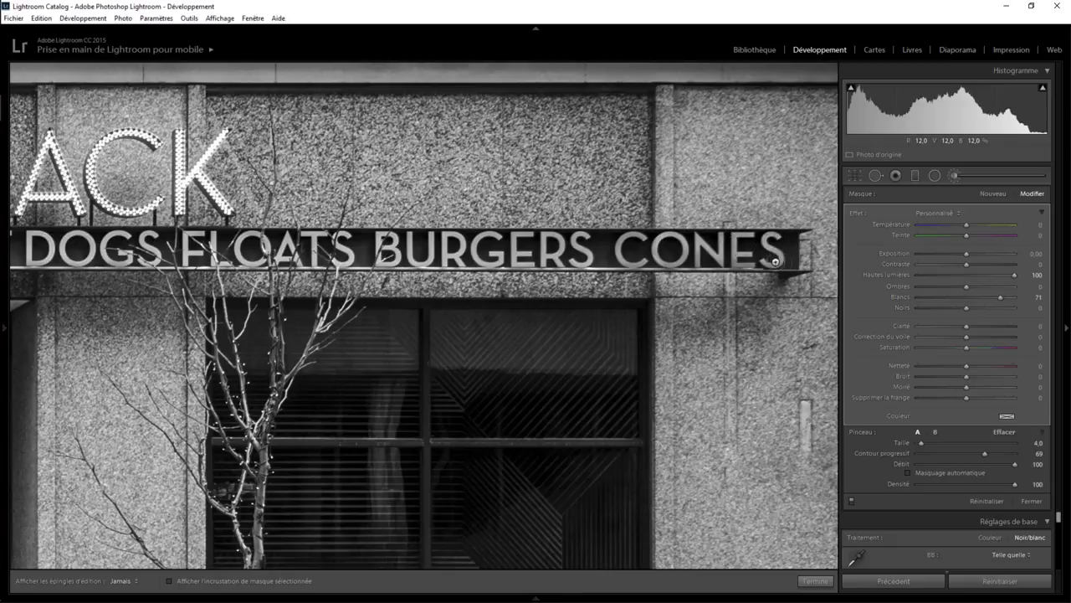
pyautogui.moveTo(775, 262); pyautogui.dragTo(676, 241)
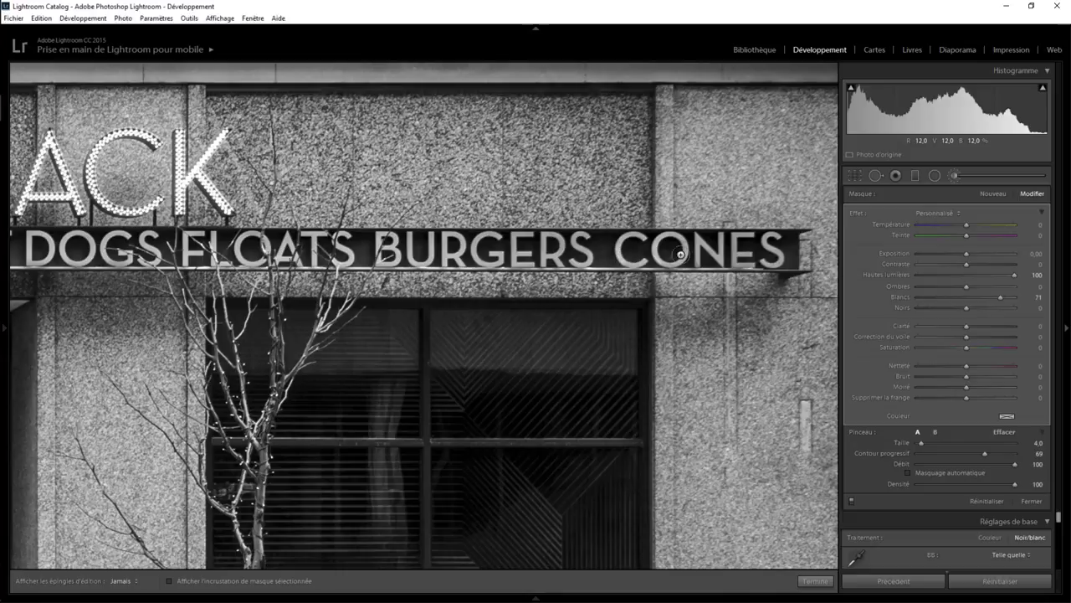
pyautogui.press('h')
pyautogui.press('alt')
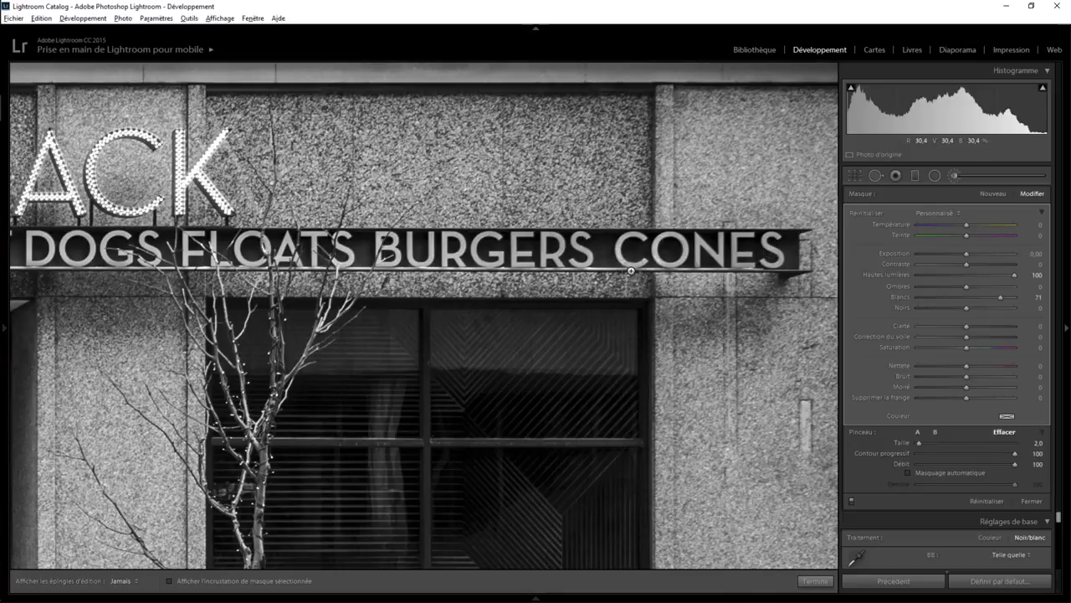
pyautogui.click(816, 579)
pyautogui.click(471, 248)
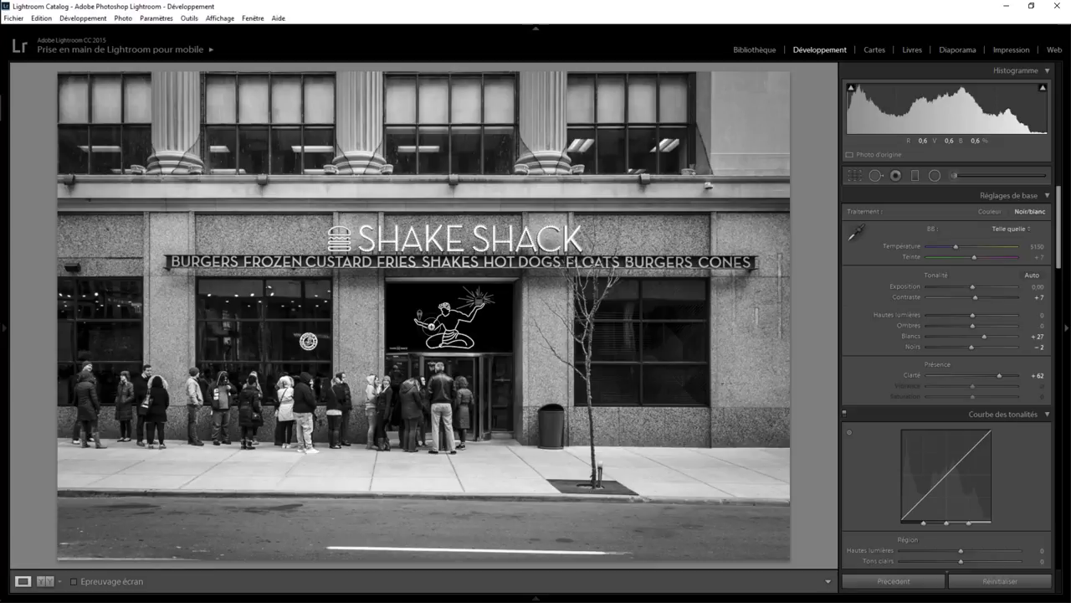
pyautogui.press('\\')
pyautogui.press('\\')
pyautogui.press('\\')
pyautogui.press('\\')
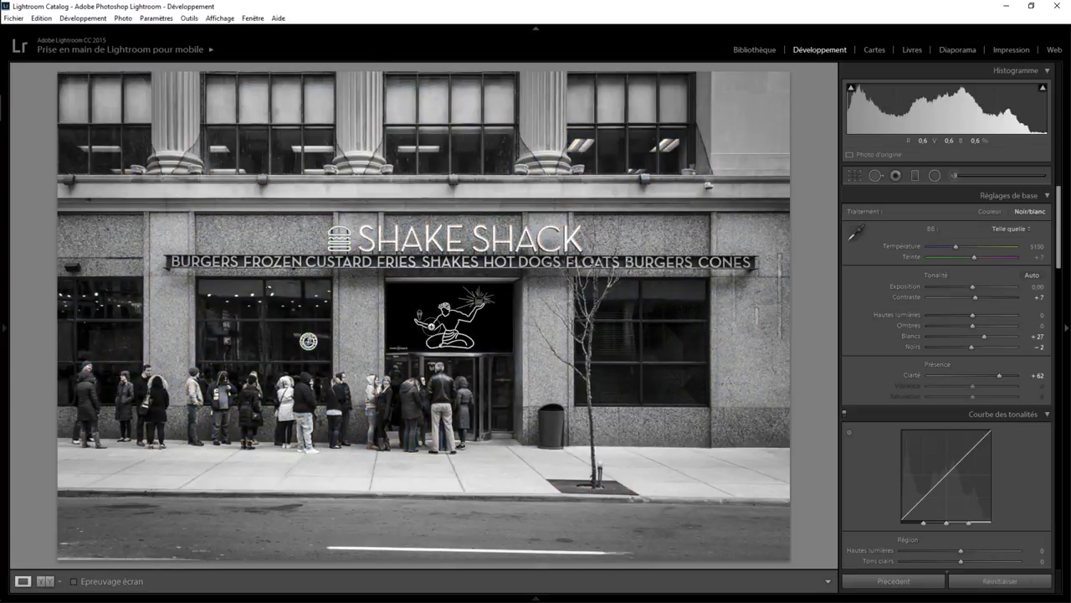